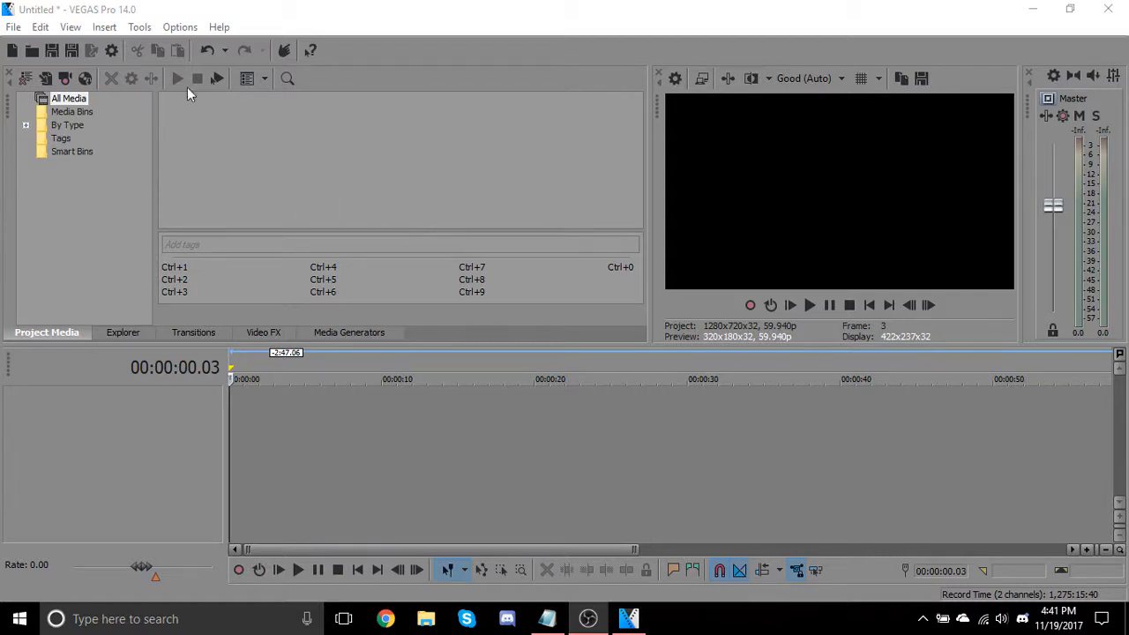
Step: Import Lamp.mp4 from the Editing Pack and place it at the start of the timeline, declining to match the project video settings
left_click(49, 79)
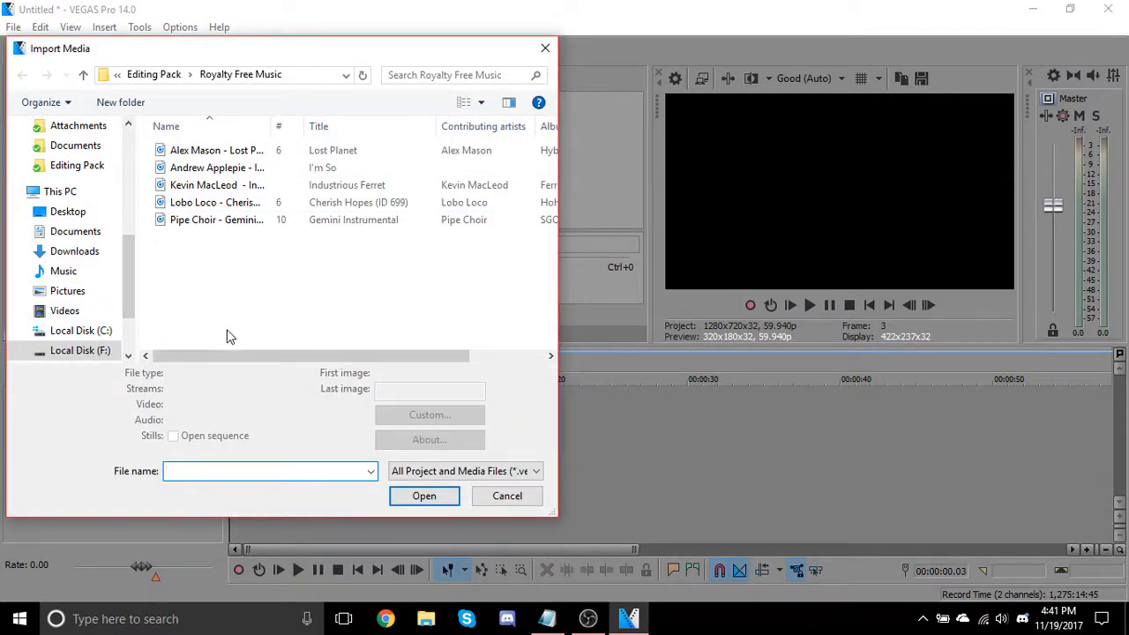
left_click(154, 77)
double_click(214, 272)
double_click(181, 159)
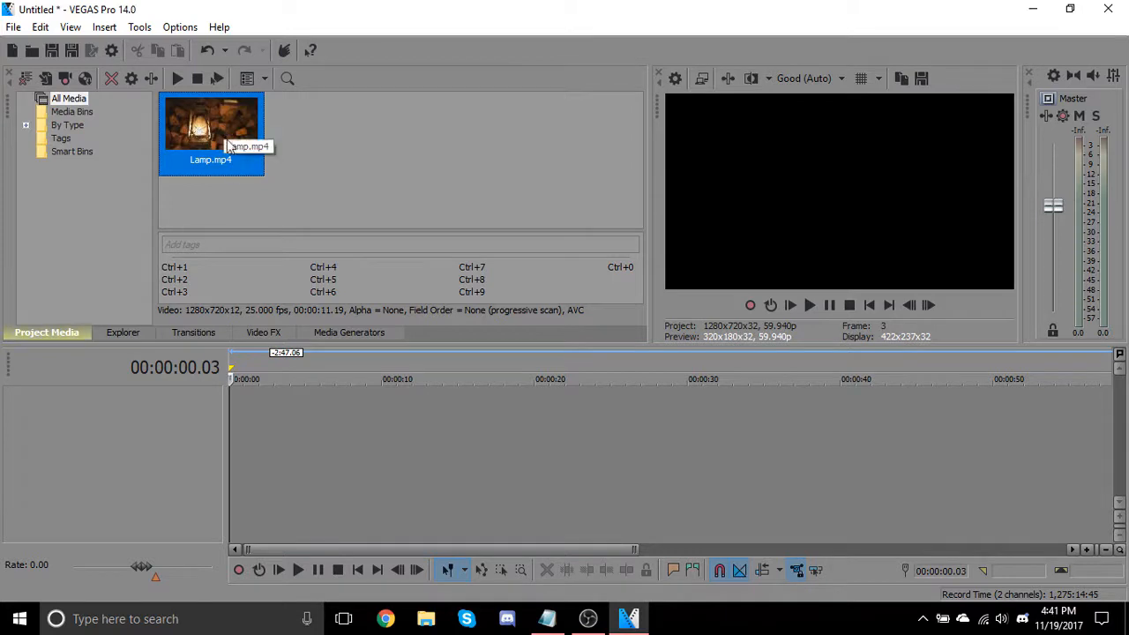
left_click_drag(199, 130, 217, 421)
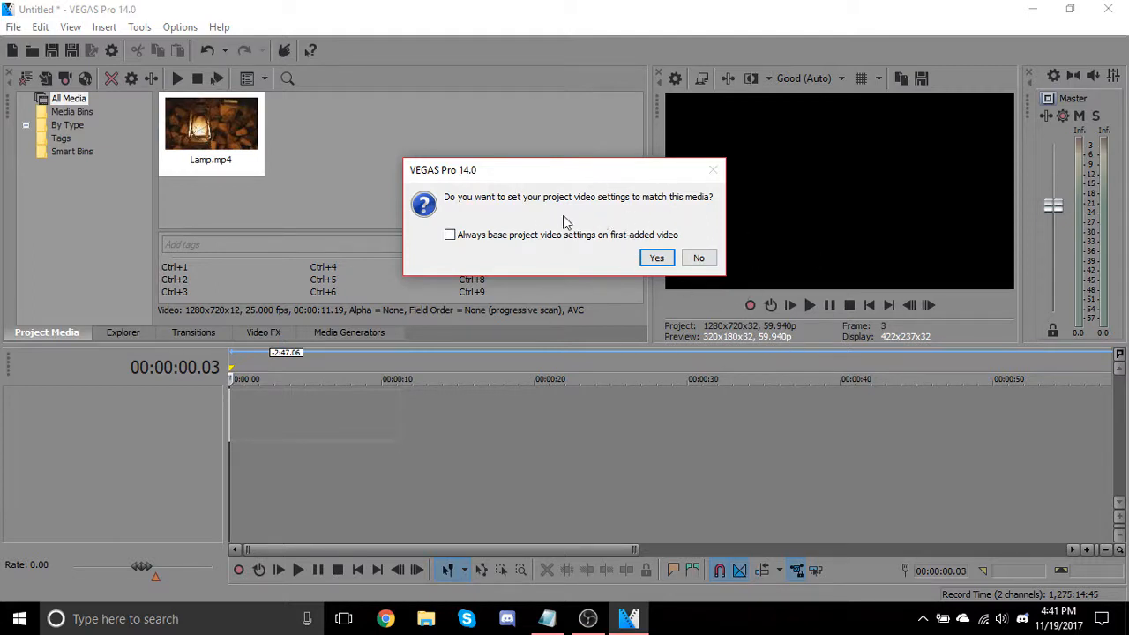
left_click(710, 256)
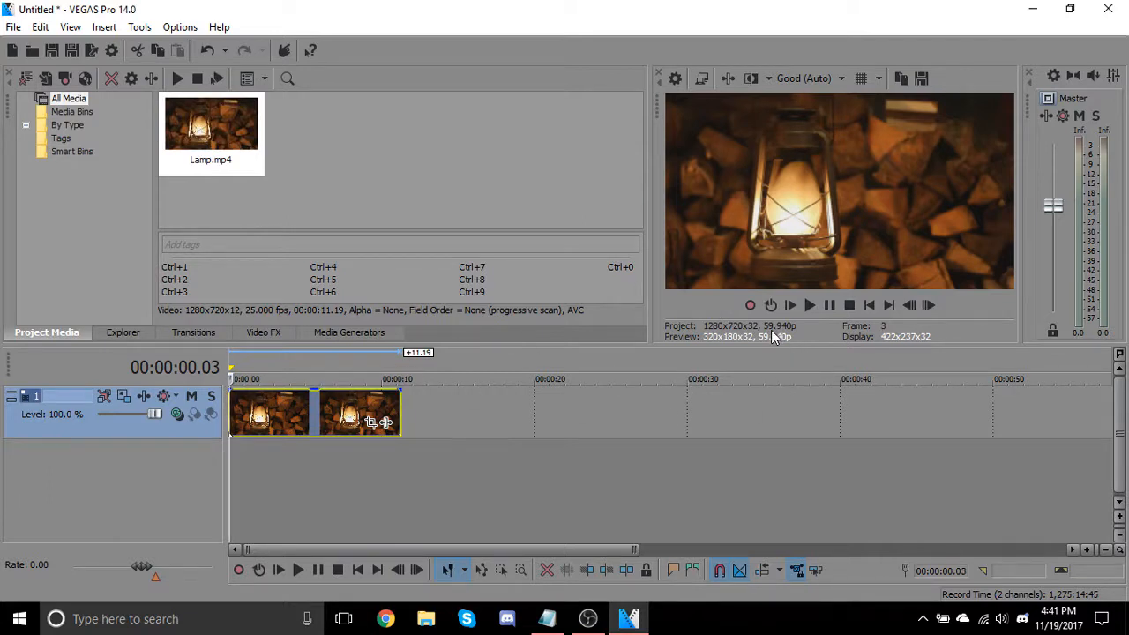
Step: Scrub the Lamp clip around the five-second mark to examine the footage
left_click(305, 404)
left_click(294, 411)
left_click(306, 414)
left_click(304, 414)
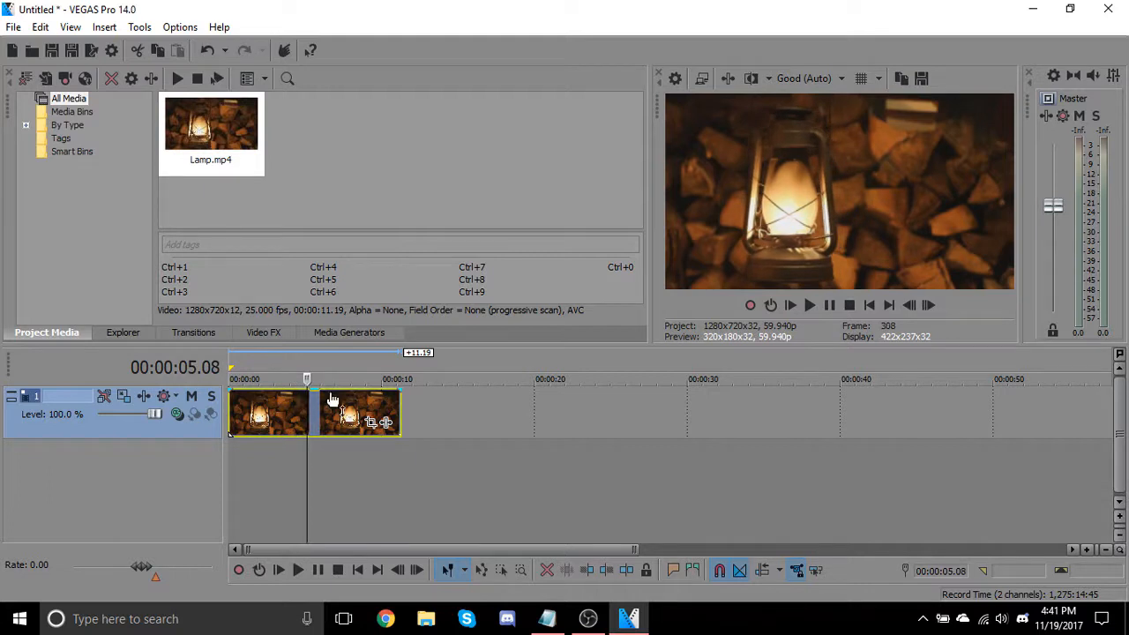
key("Left")
key("Left")
key("Right")
key("Right")
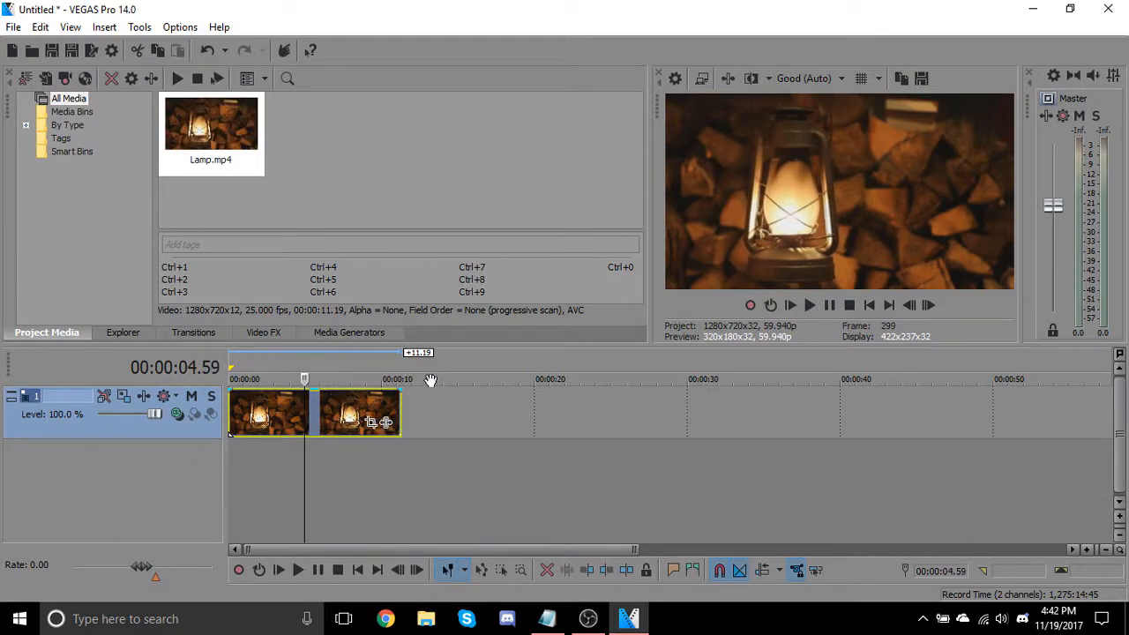
Step: Apply the Default preset of the S_Shake effect to the Lamp clip and play the clip from the start
left_click(264, 333)
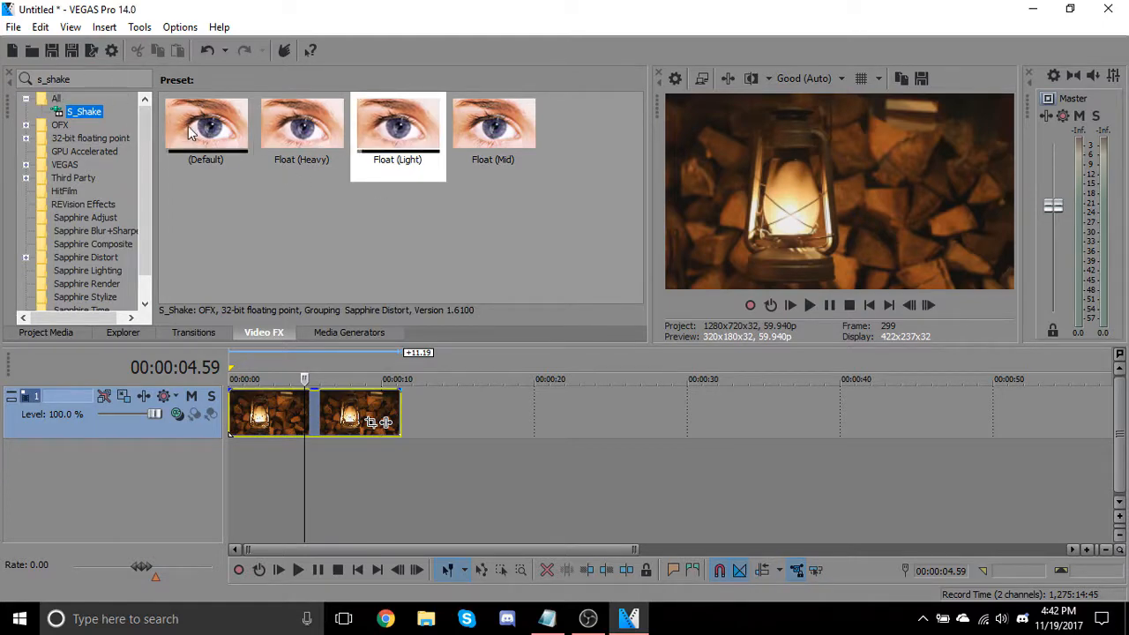
left_click_drag(189, 132, 275, 425)
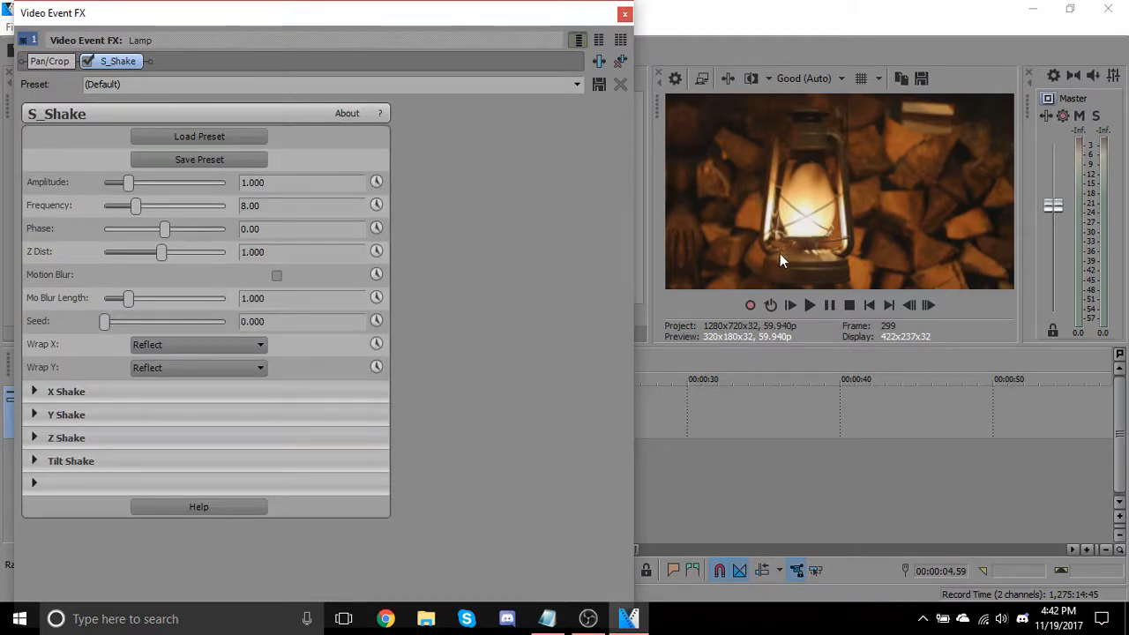
left_click(790, 304)
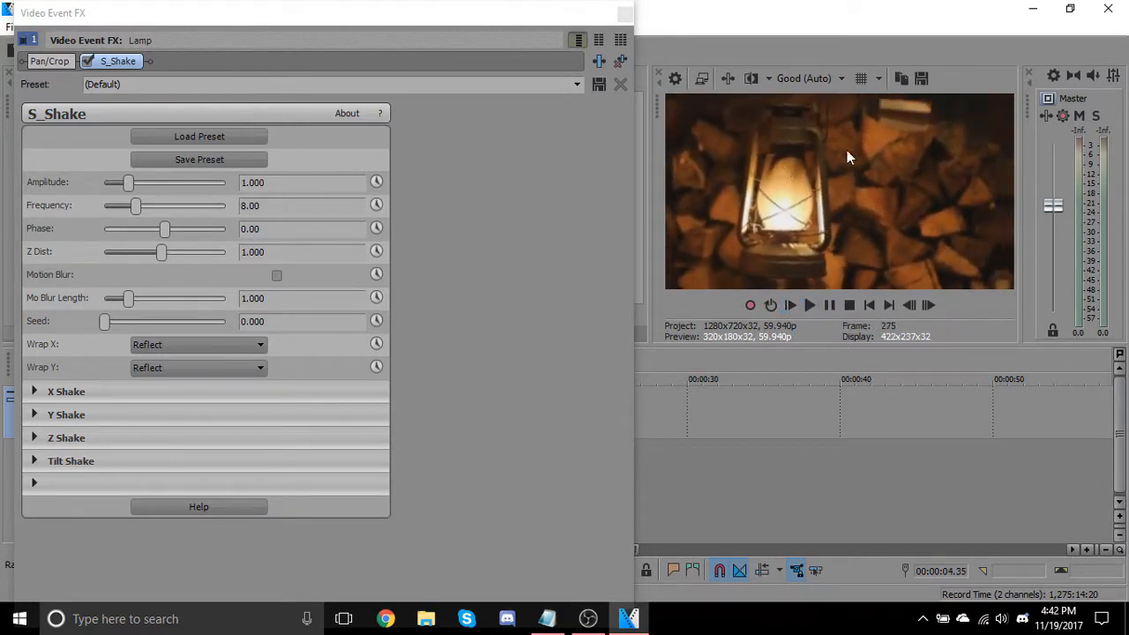
Step: Remove S_Shake from the Lamp clip and play the clip without the effect
left_click(621, 62)
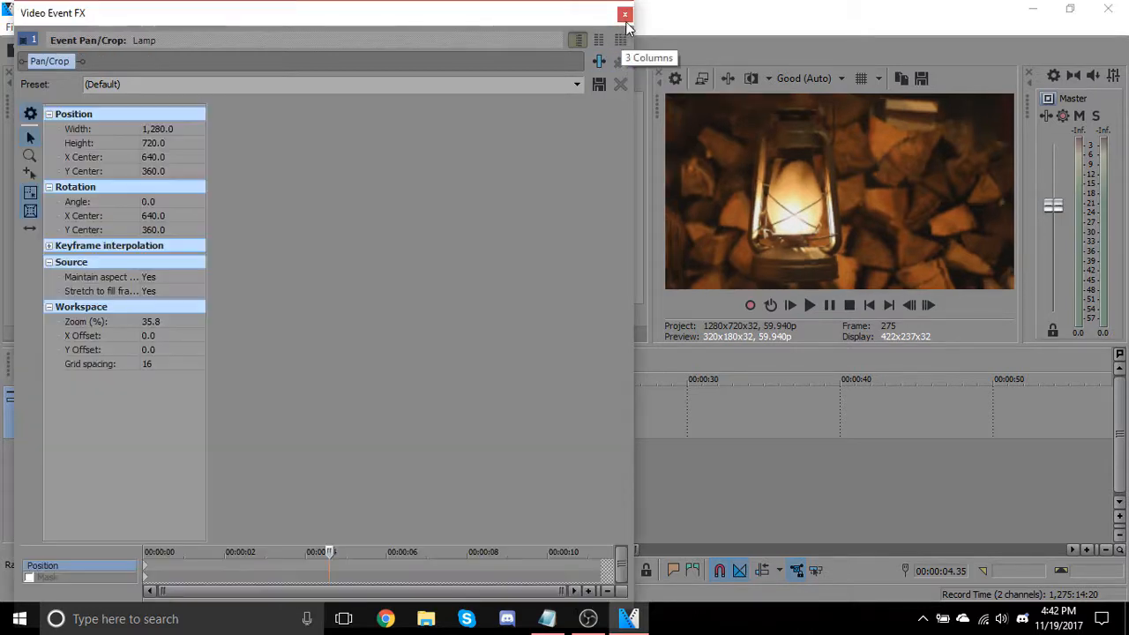
left_click(625, 14)
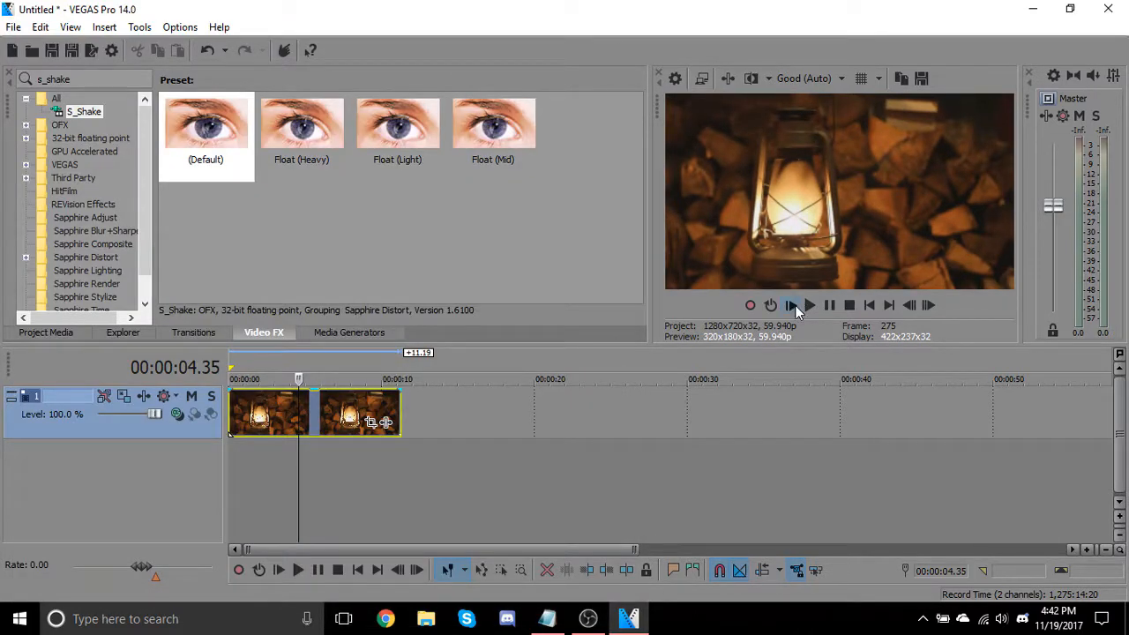
left_click(794, 299)
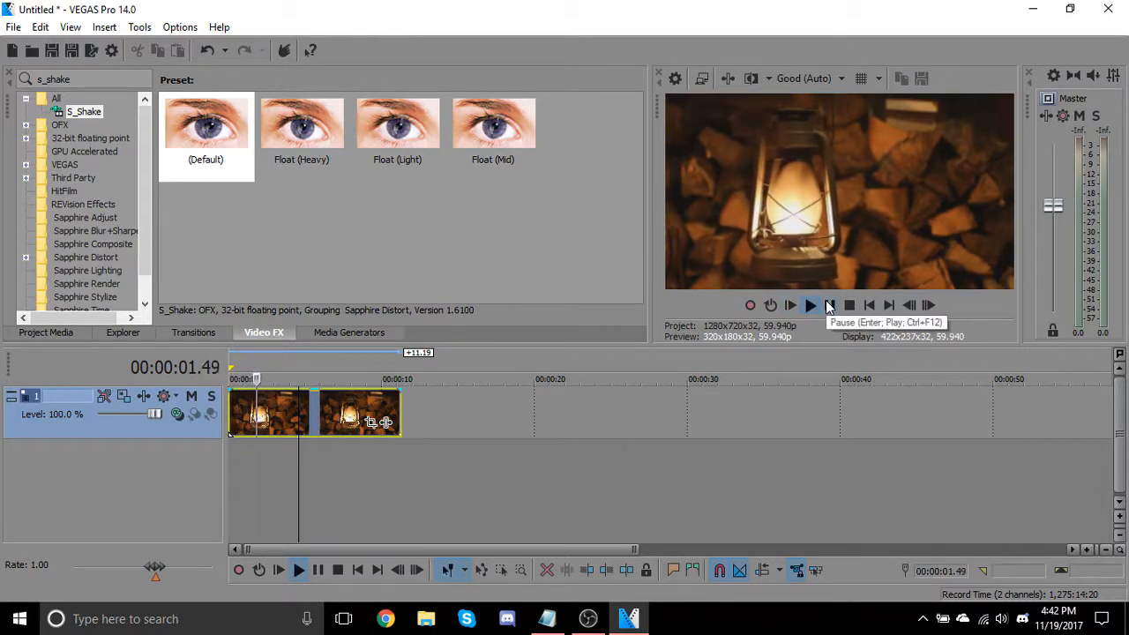
Step: Apply the Default S_Shake preset to the Lamp clip again and stop the playback
left_click_drag(206, 128, 253, 415)
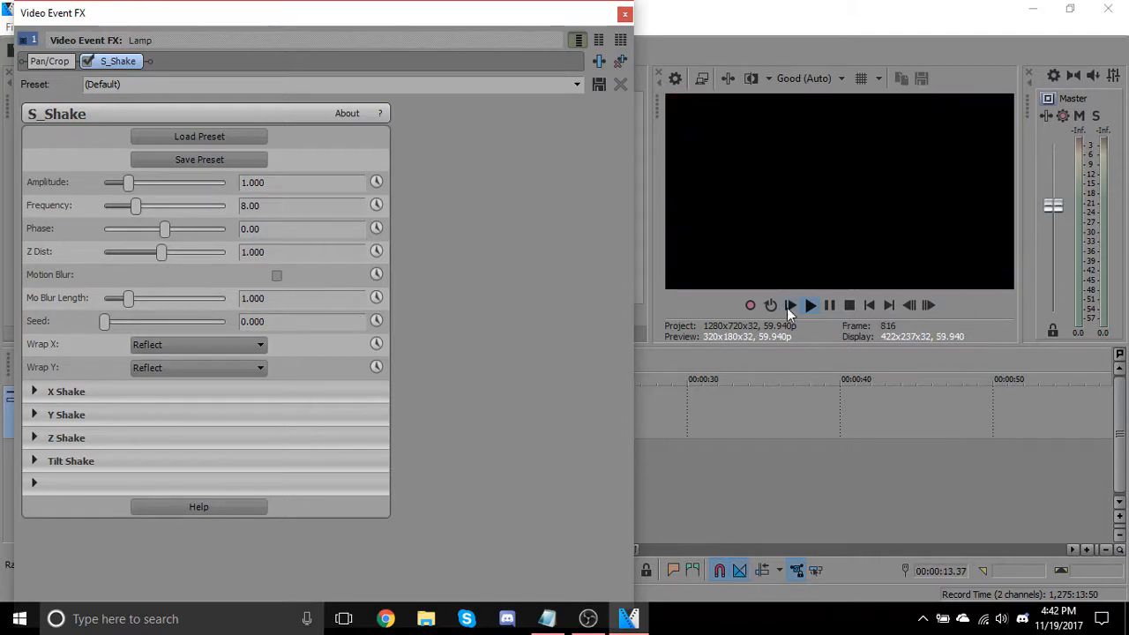
left_click(849, 305)
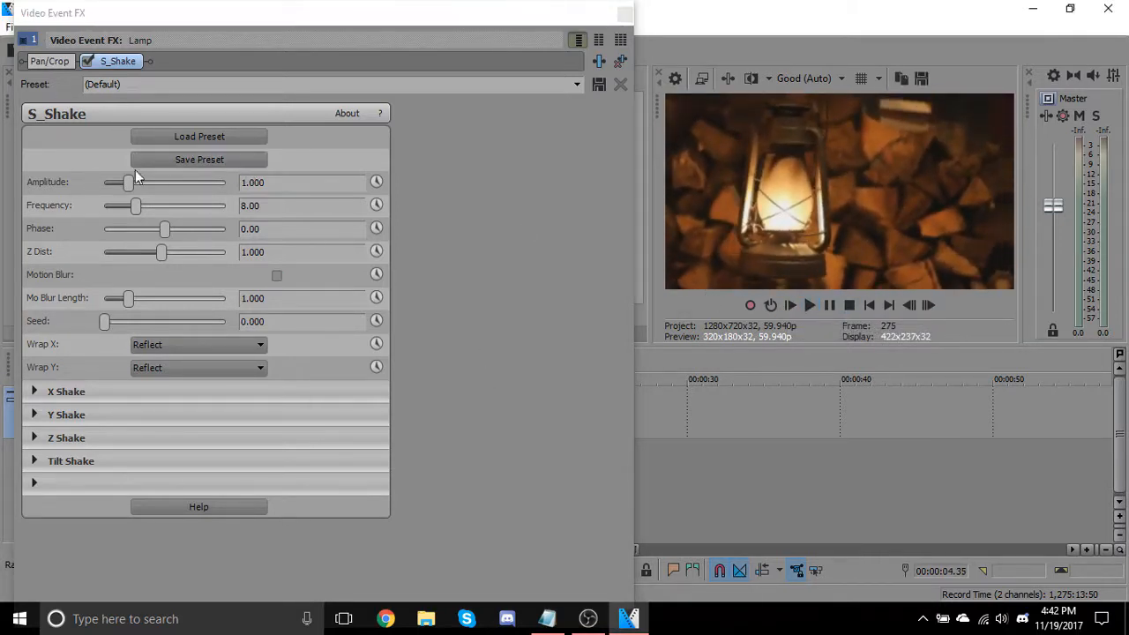
key("alt+Tab")
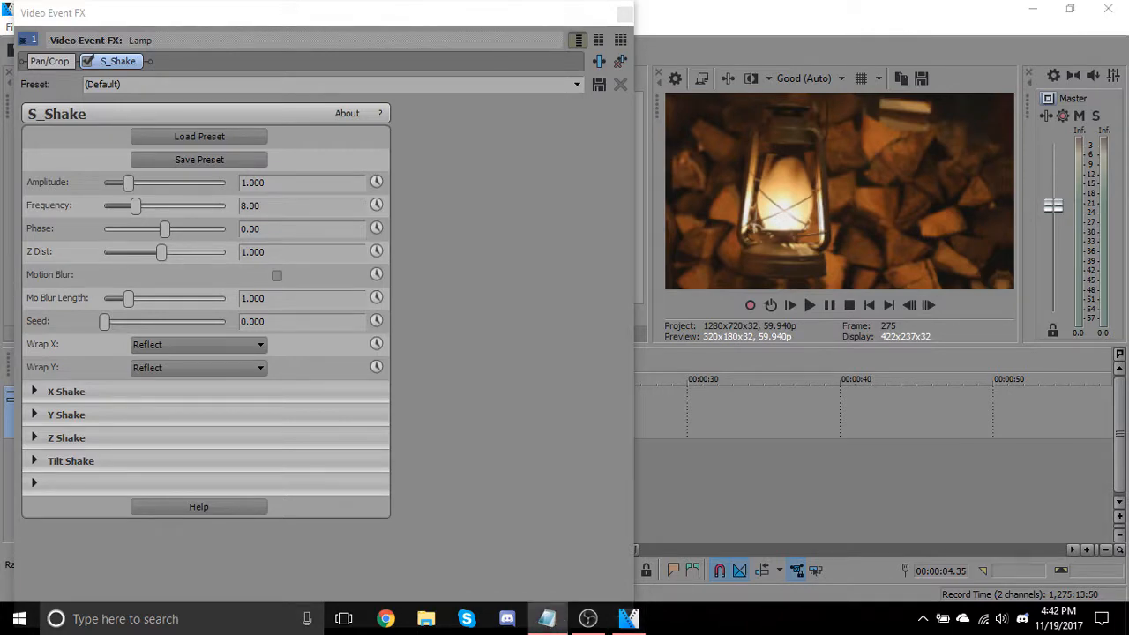
Step: Set the S_Shake amplitude to 0.204 and the frequency to 1.32, and preview the clip from the start
left_click(281, 182)
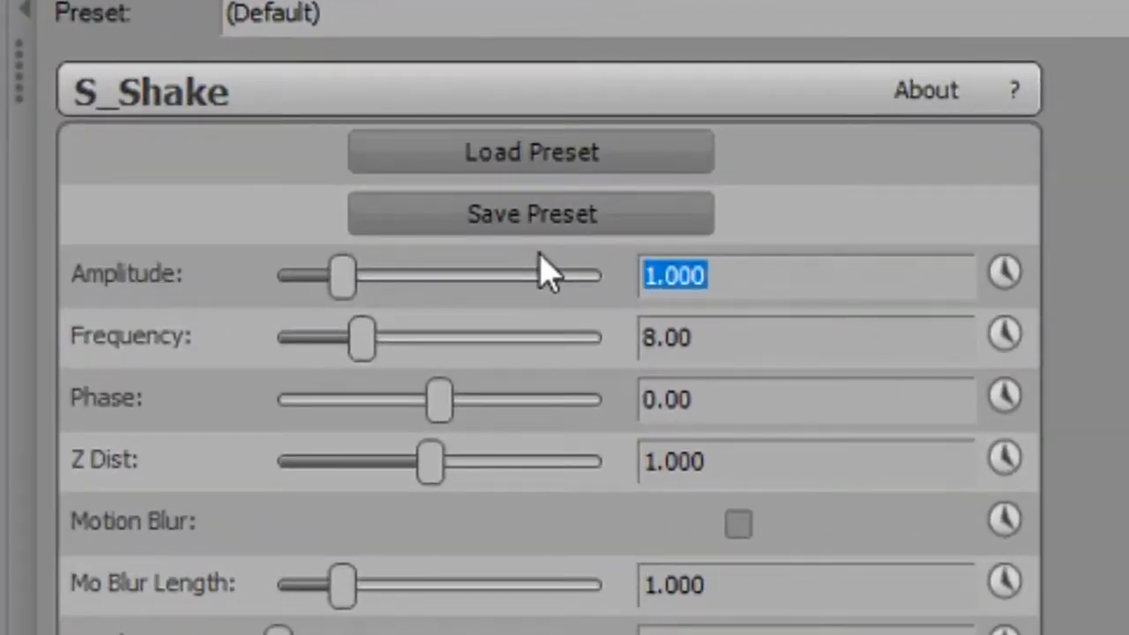
type("0.20")
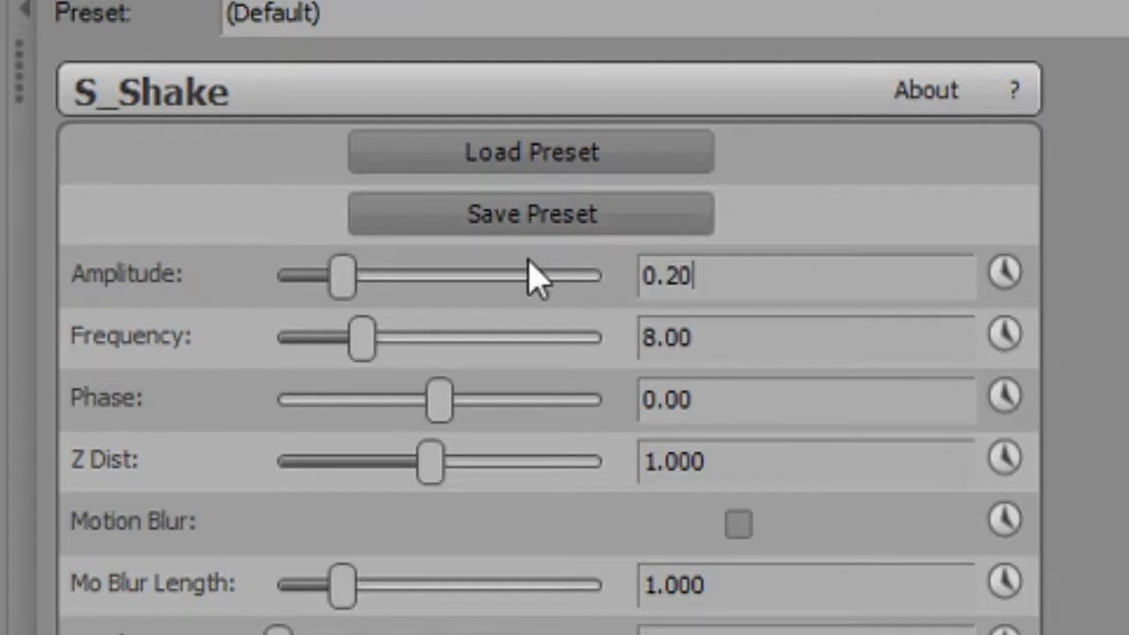
type("4")
left_click_drag(781, 341, 617, 322)
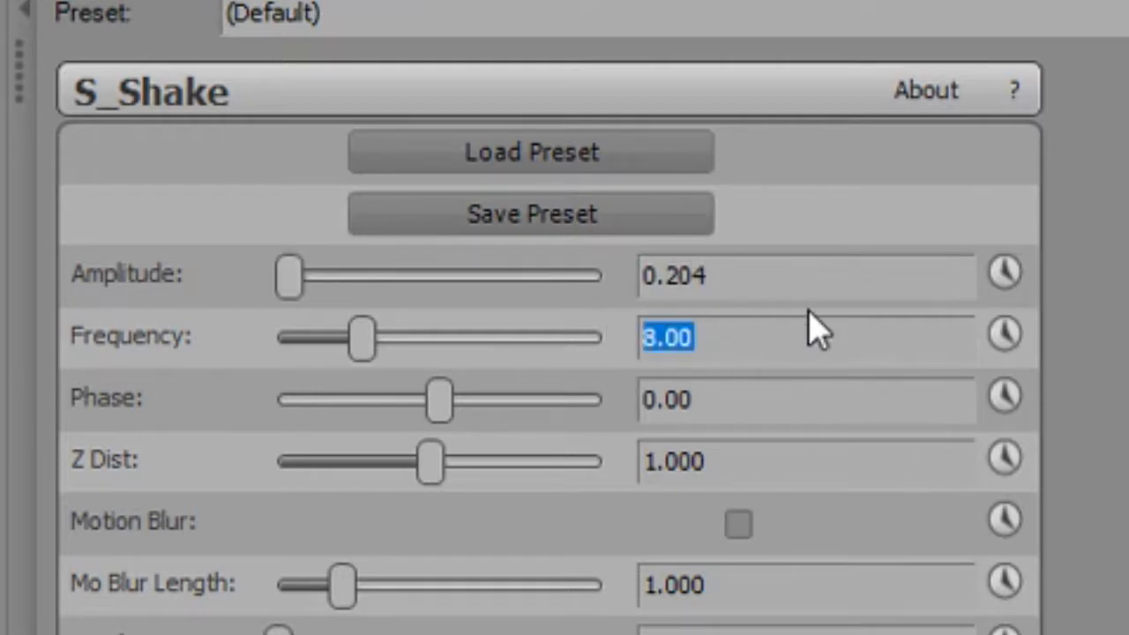
type("1.32")
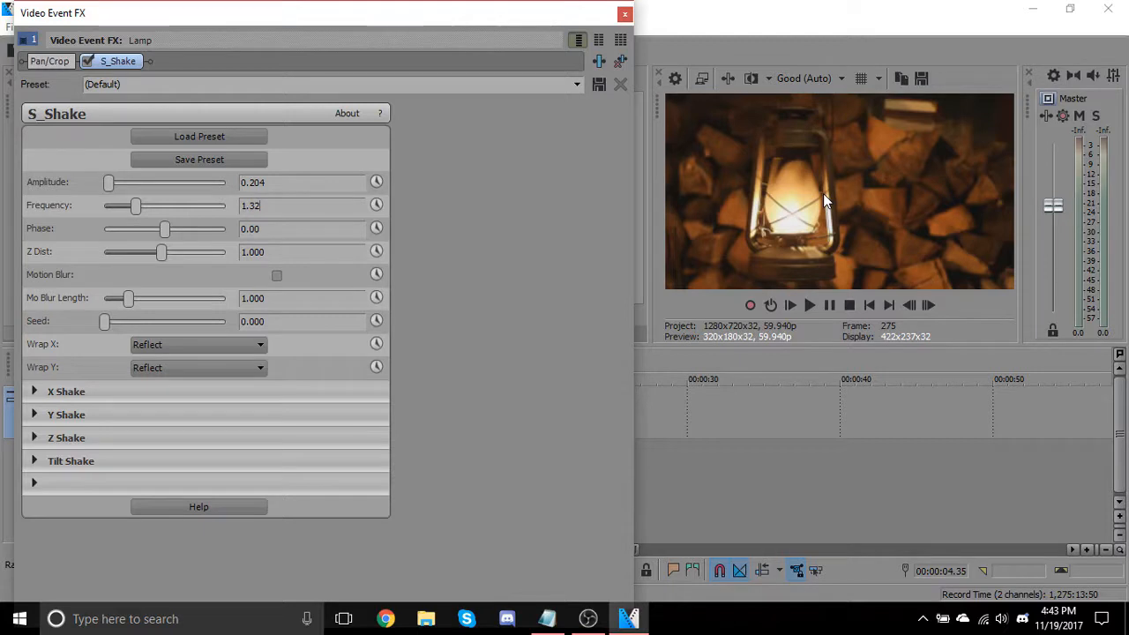
left_click(790, 306)
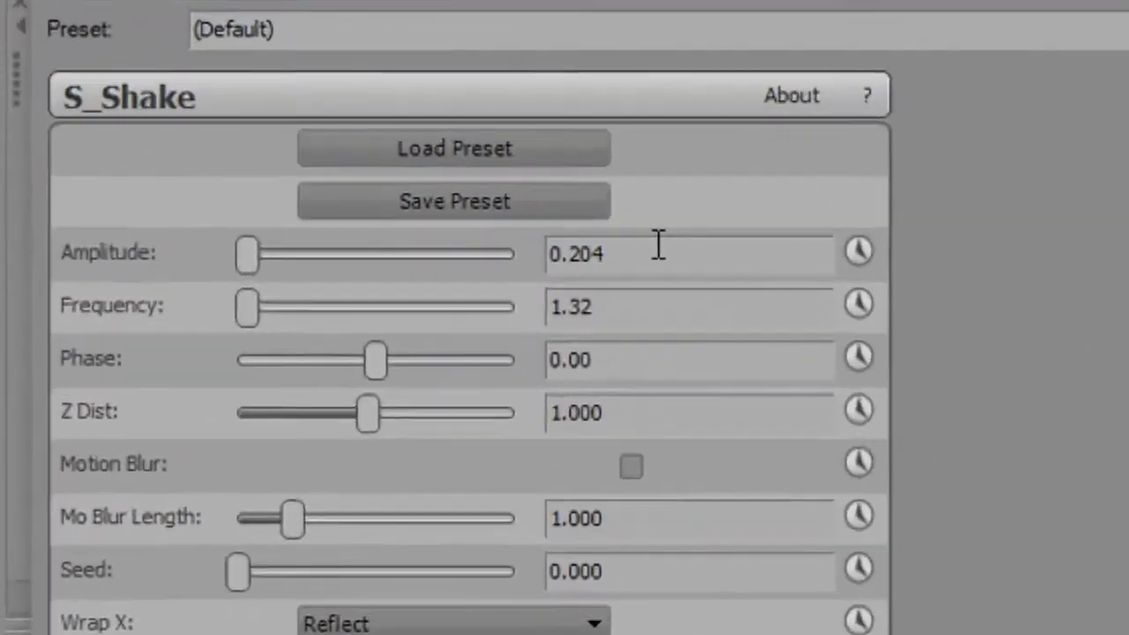
Step: Set the S_Shake amplitude to 0.272 and preview the stronger shake from the start
left_click_drag(284, 182, 177, 165)
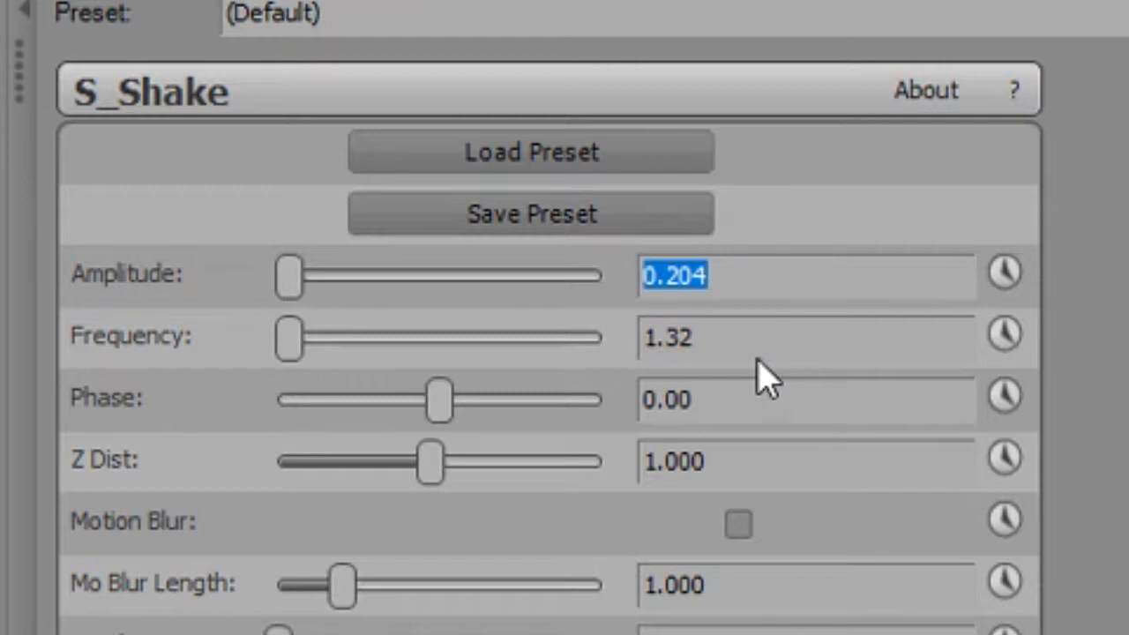
type("0.271")
key("BackSpace")
type("2")
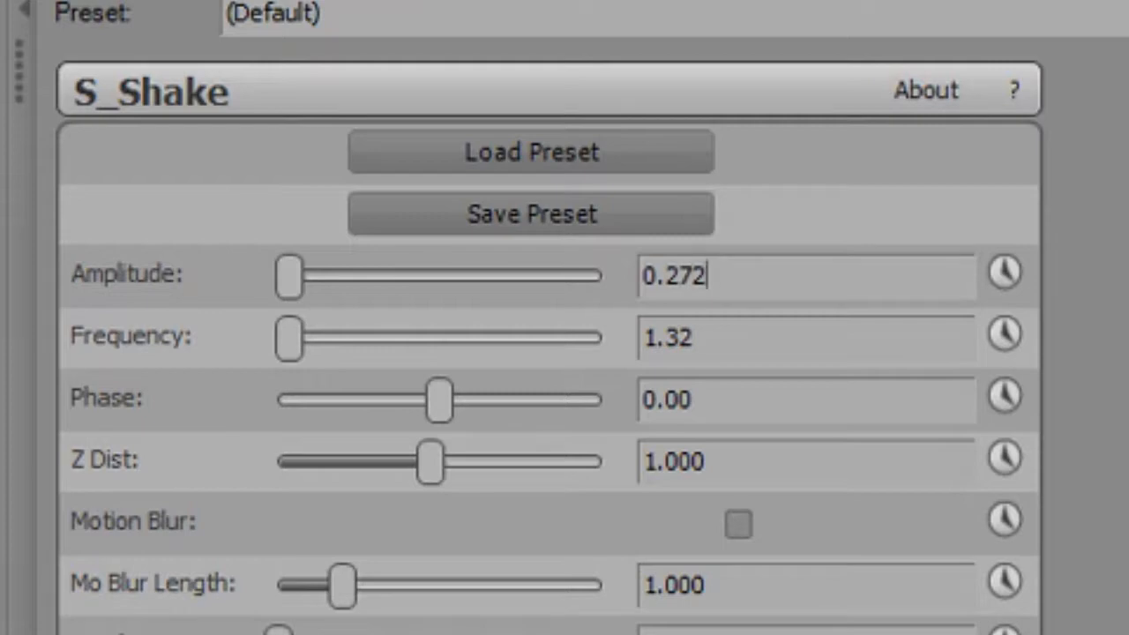
left_click(713, 351)
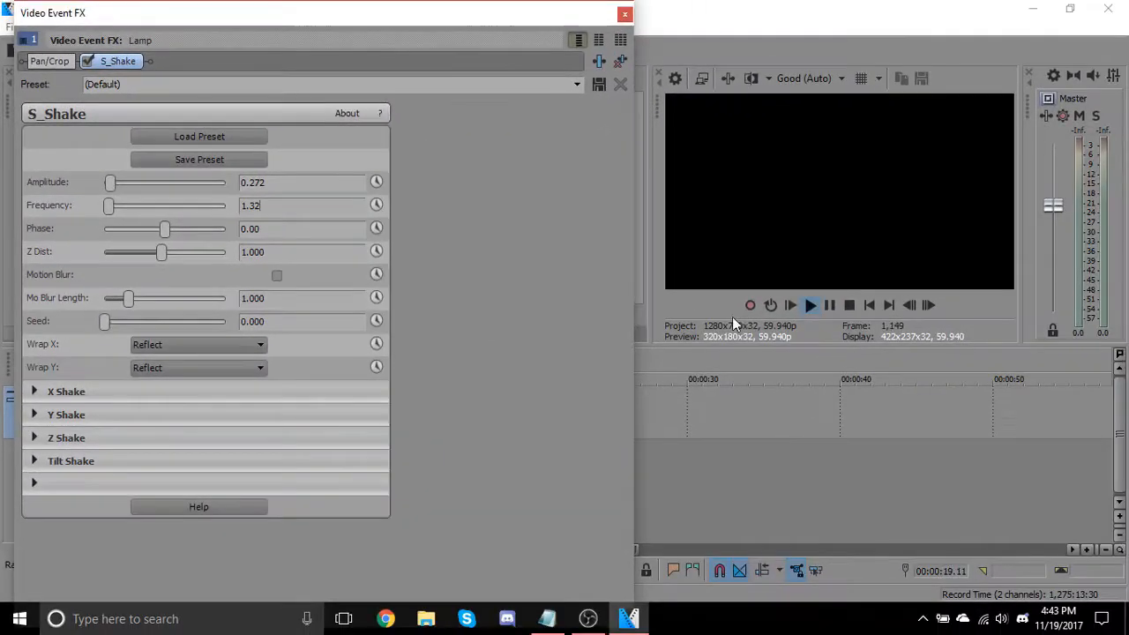
left_click(792, 308)
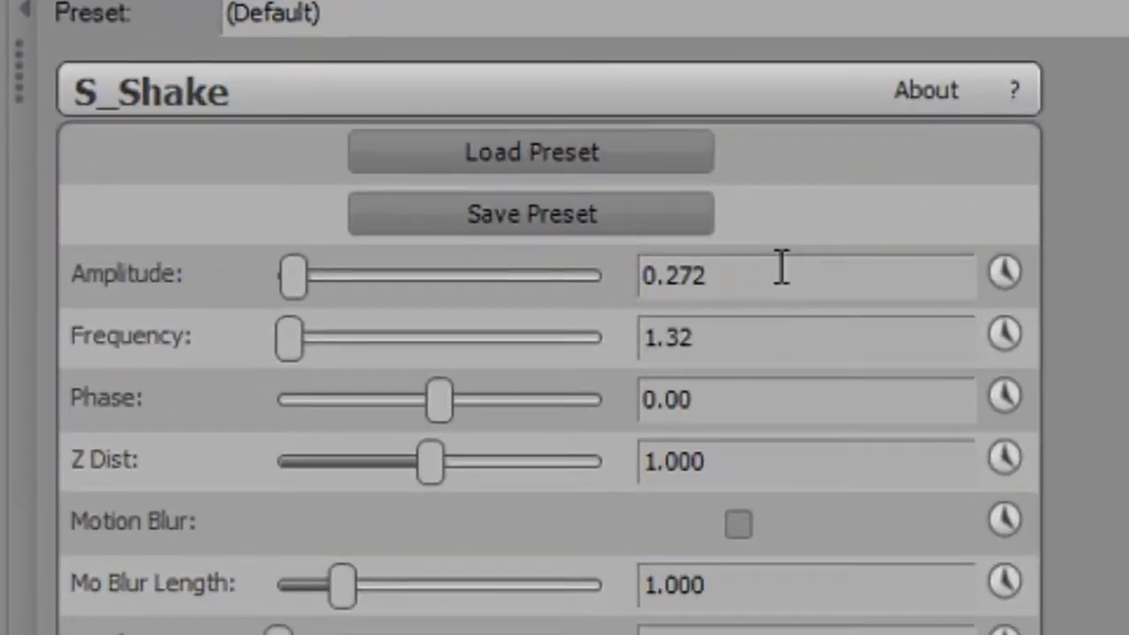
Step: Set the S_Shake amplitude to 0.300 and the frequency to 1.93, and preview the Lamp clip
left_click_drag(781, 267, 519, 270)
type("0.30")
left_click(803, 345)
left_click_drag(803, 346, 428, 390)
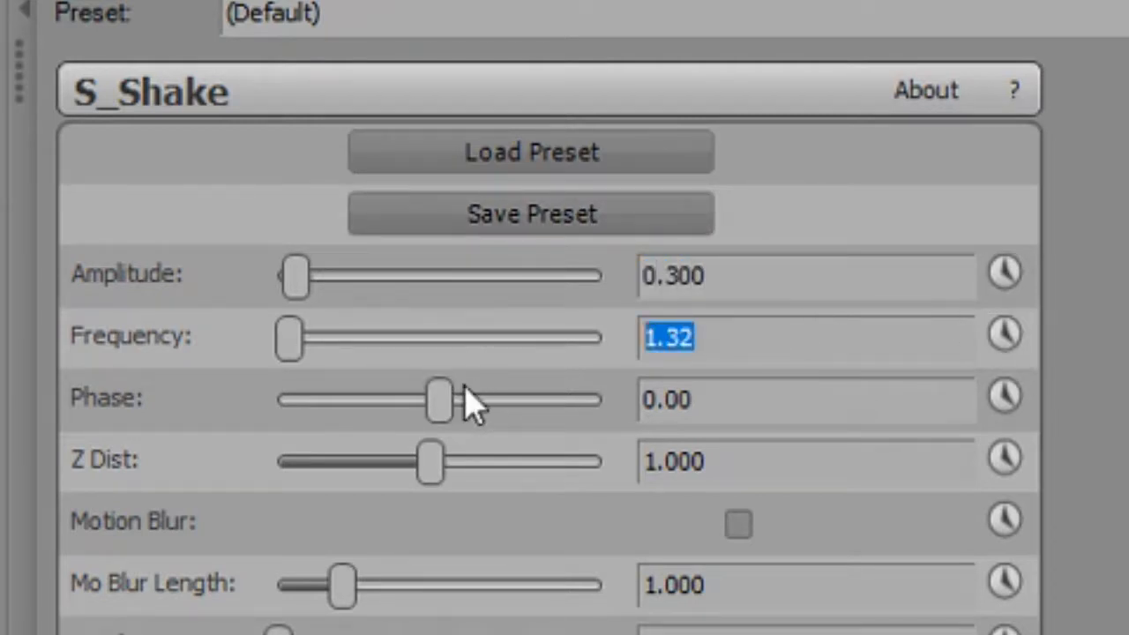
type("19")
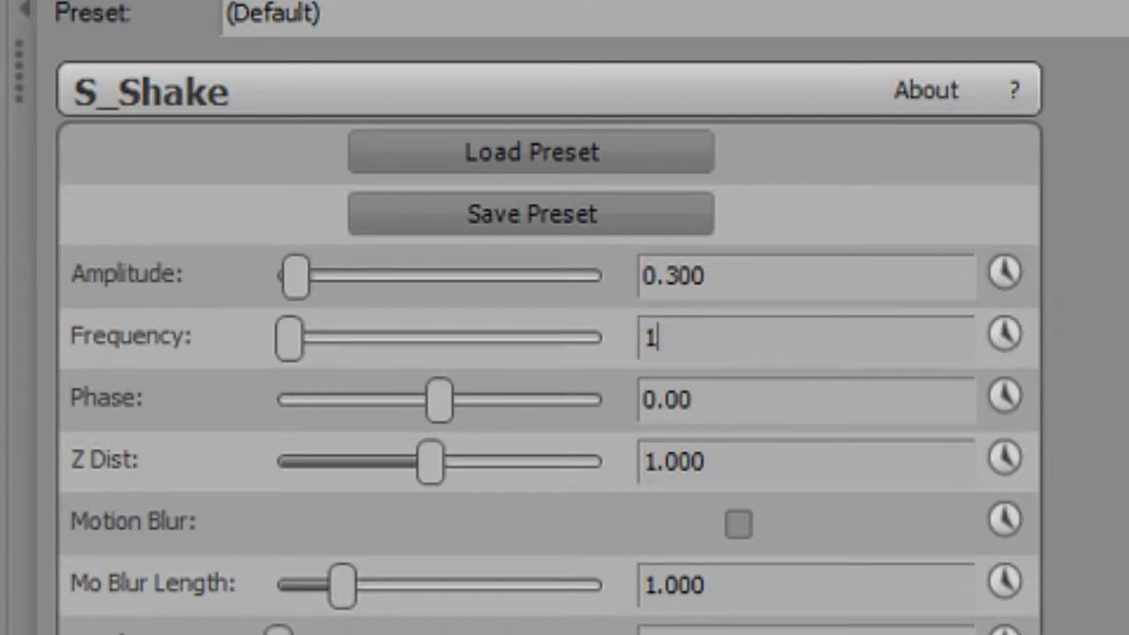
key("BackSpace")
type(".93")
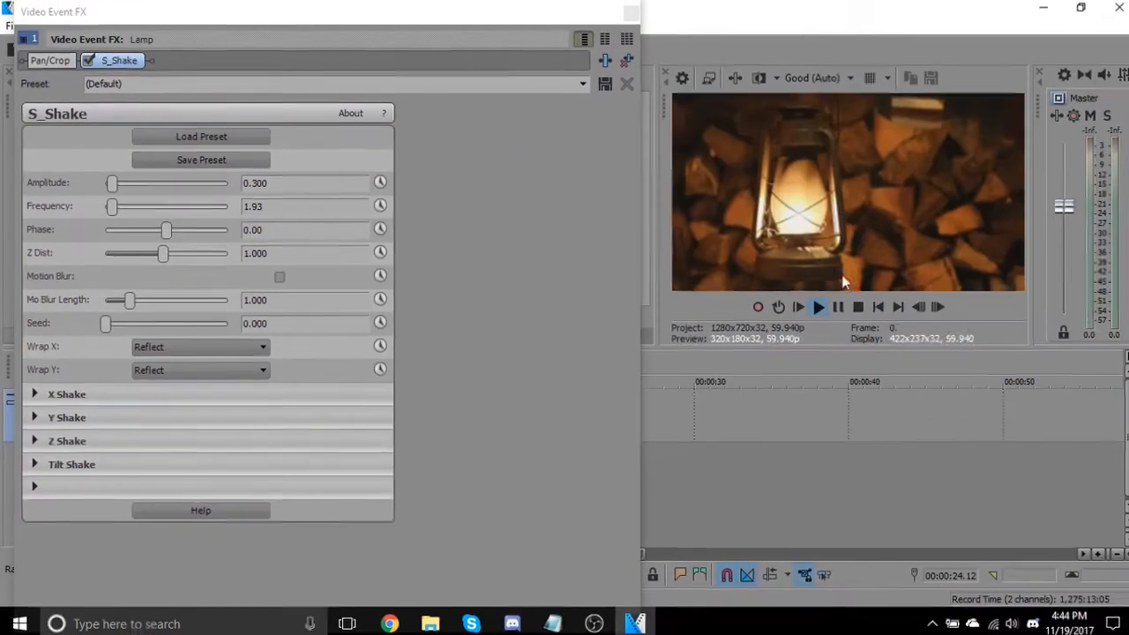
key("space")
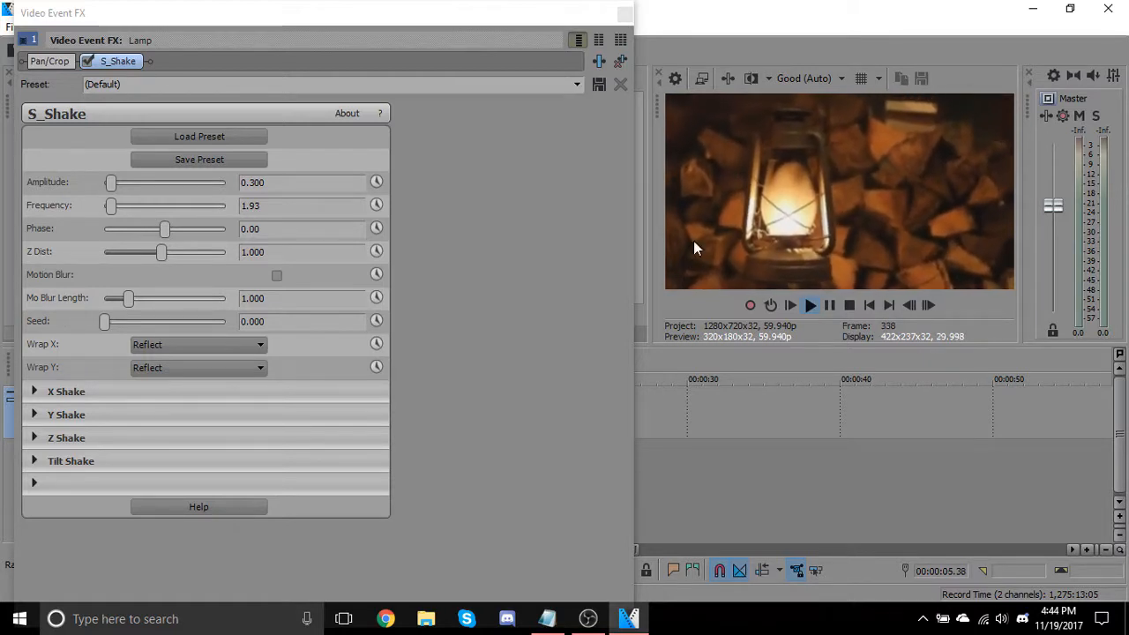
Step: Look through the available S_Shake presets, close the effect settings and pause the playback
left_click(577, 84)
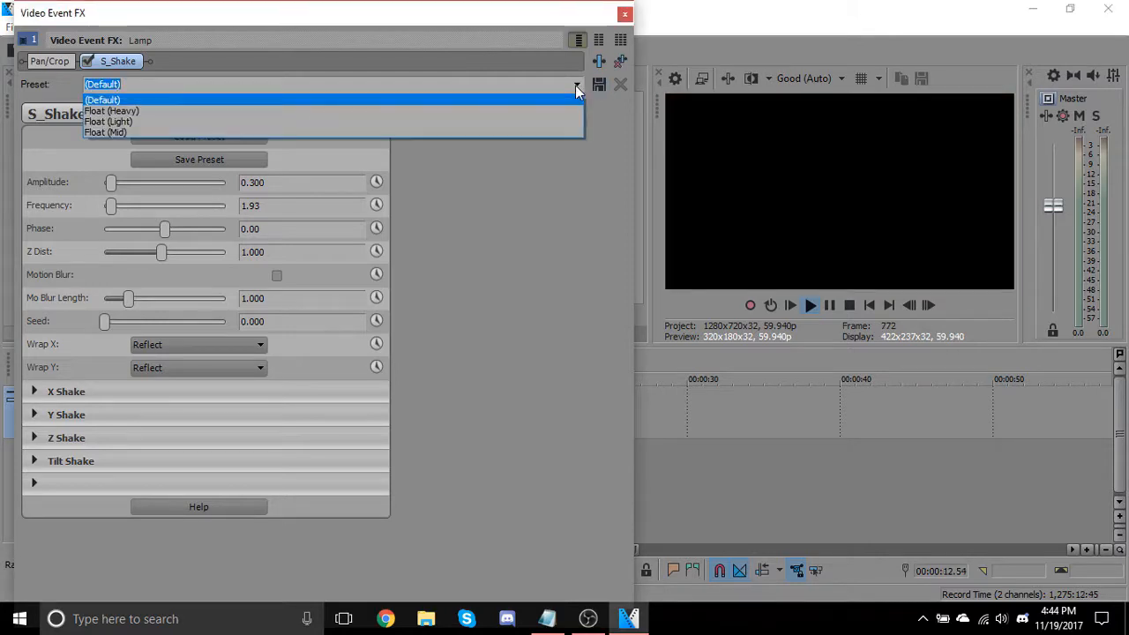
left_click(617, 12)
left_click(620, 14)
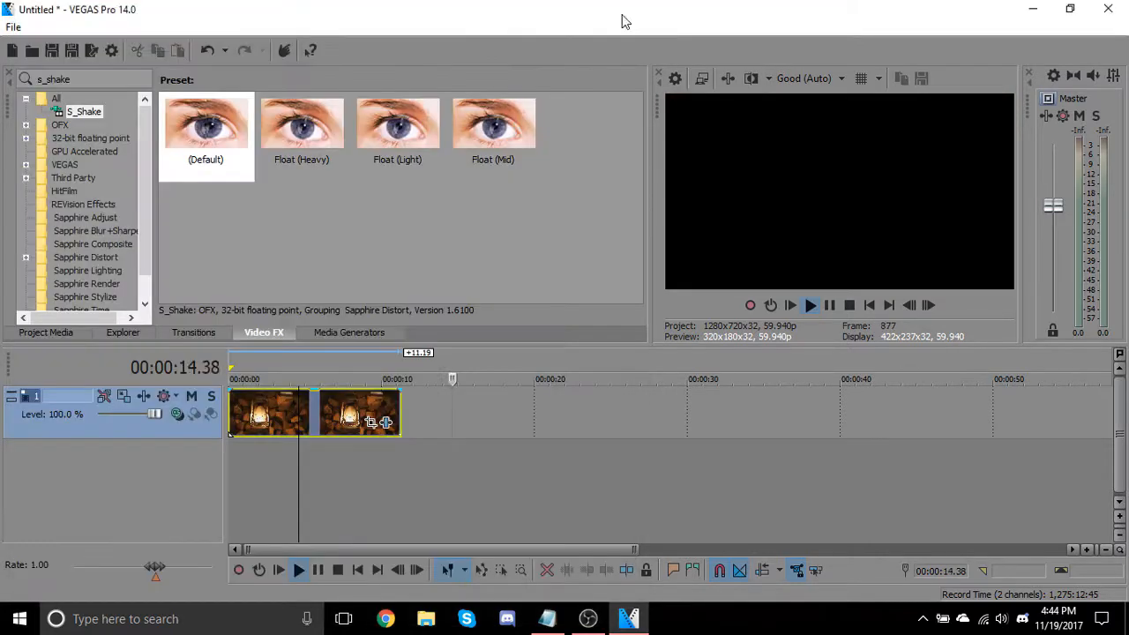
key("Return")
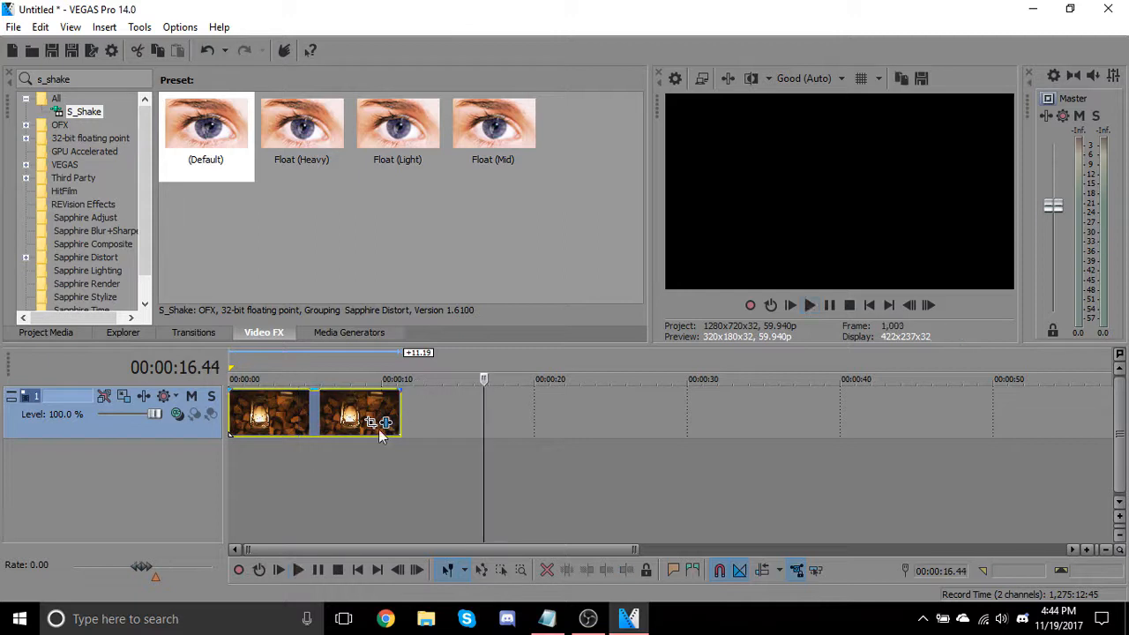
Step: Add a (Legacy) Text event with the Soft Shadow preset to the track after the Lamp clip, keeping the sample text
right_click(321, 427)
left_click(221, 245)
left_click(347, 332)
left_click_drag(569, 159, 430, 426)
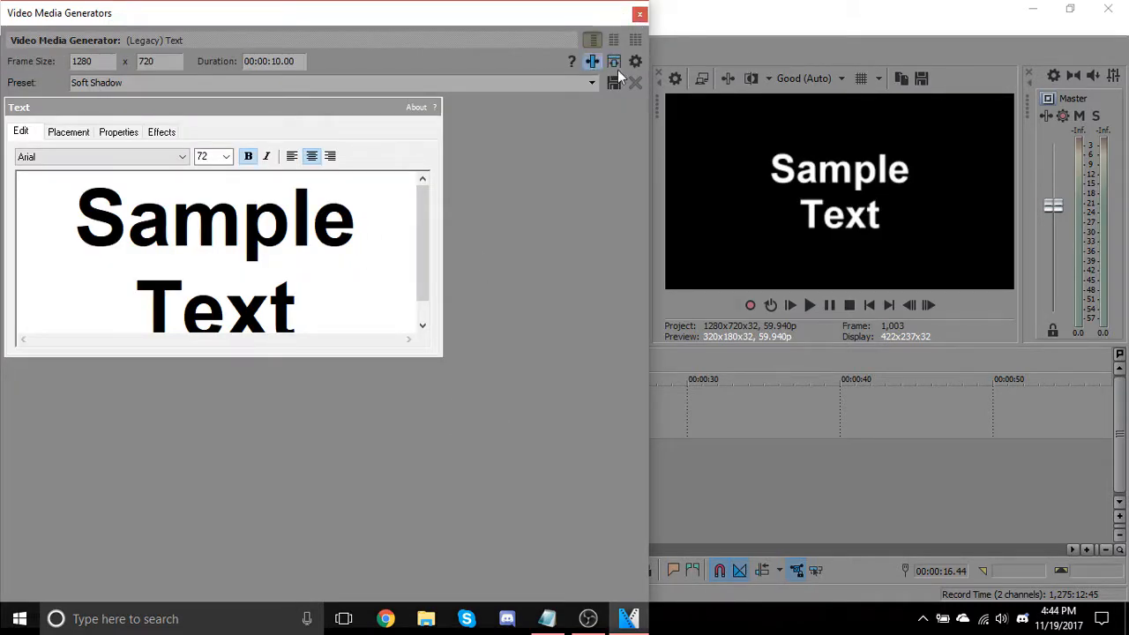
left_click(639, 14)
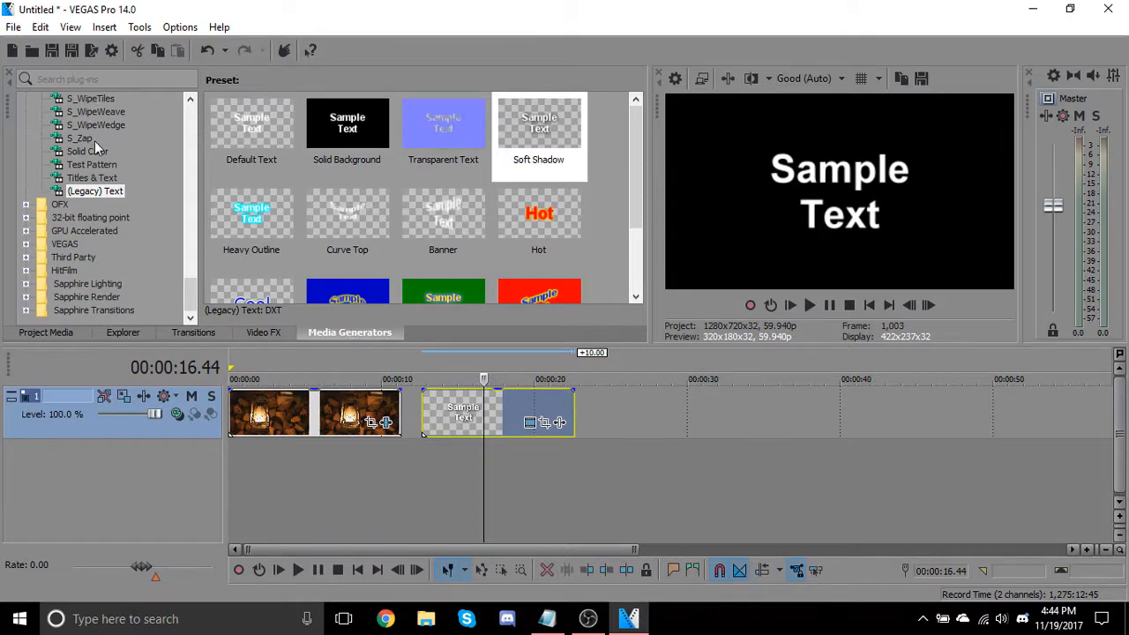
Step: Search the media generator plug-ins for "gwgs"
left_click(104, 192)
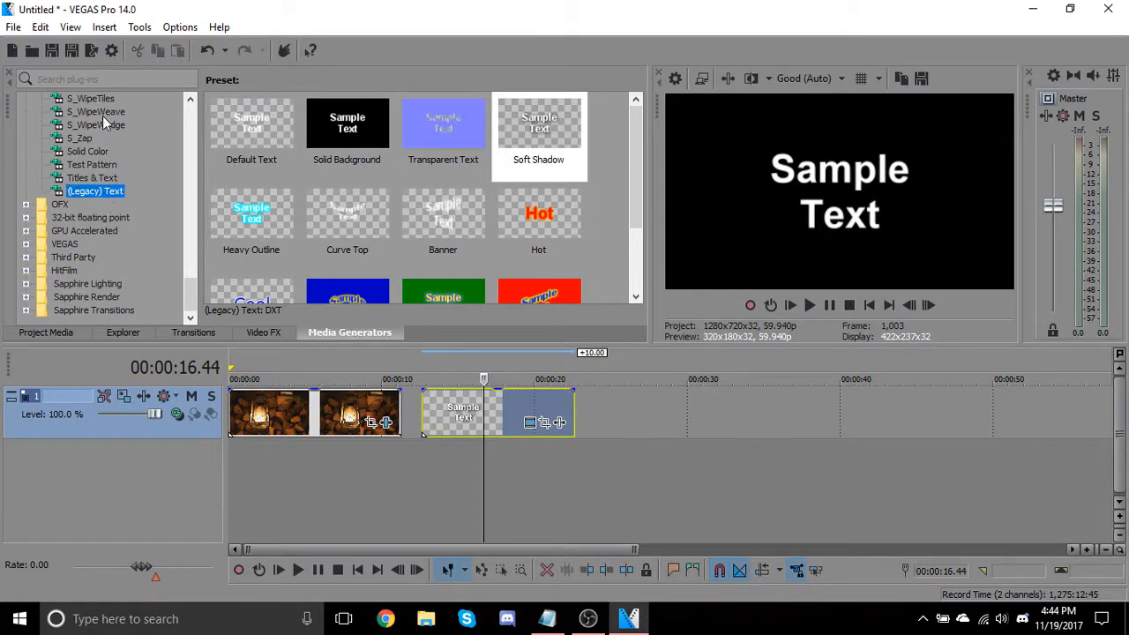
left_click(104, 78)
type("gwgs")
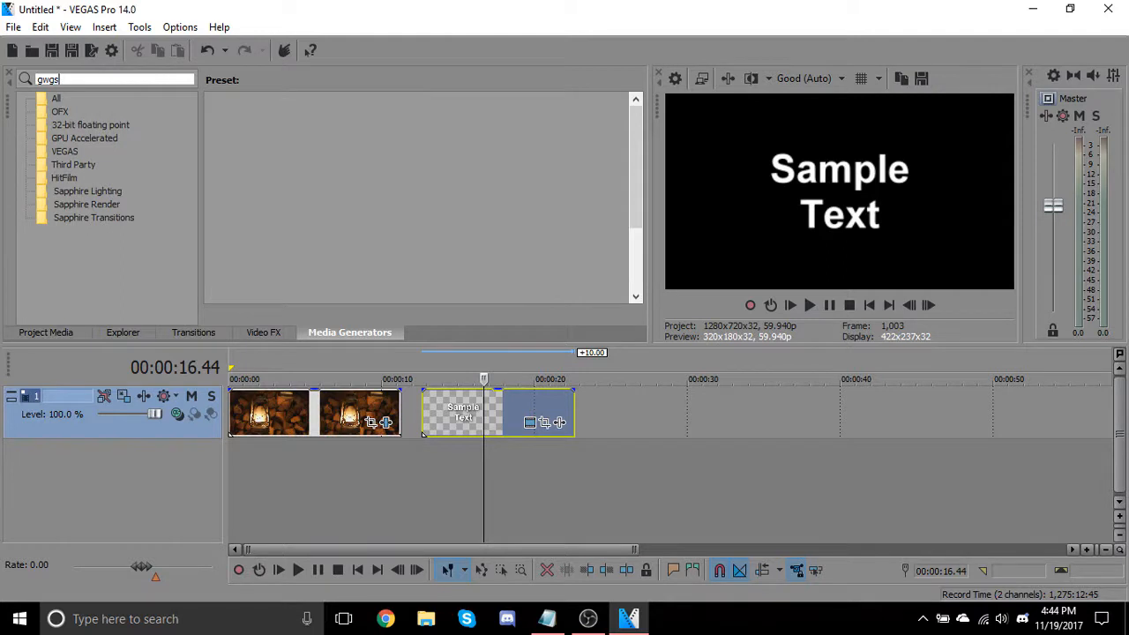
Step: Search the media generators for "lega" and show the (Legacy) Text presets
type("lega")
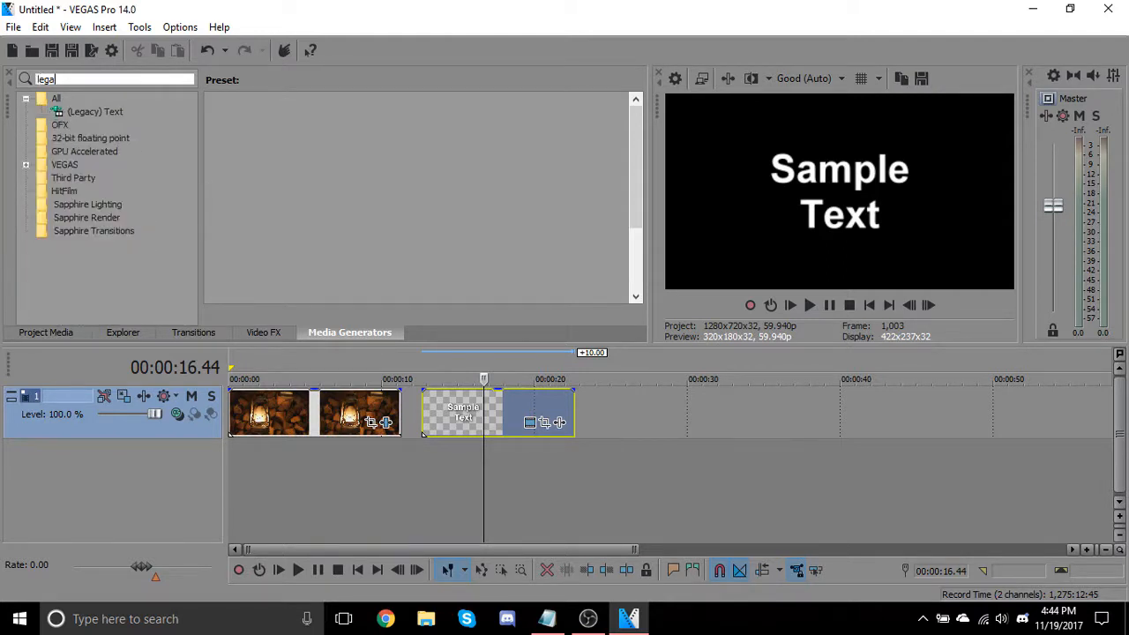
left_click(95, 112)
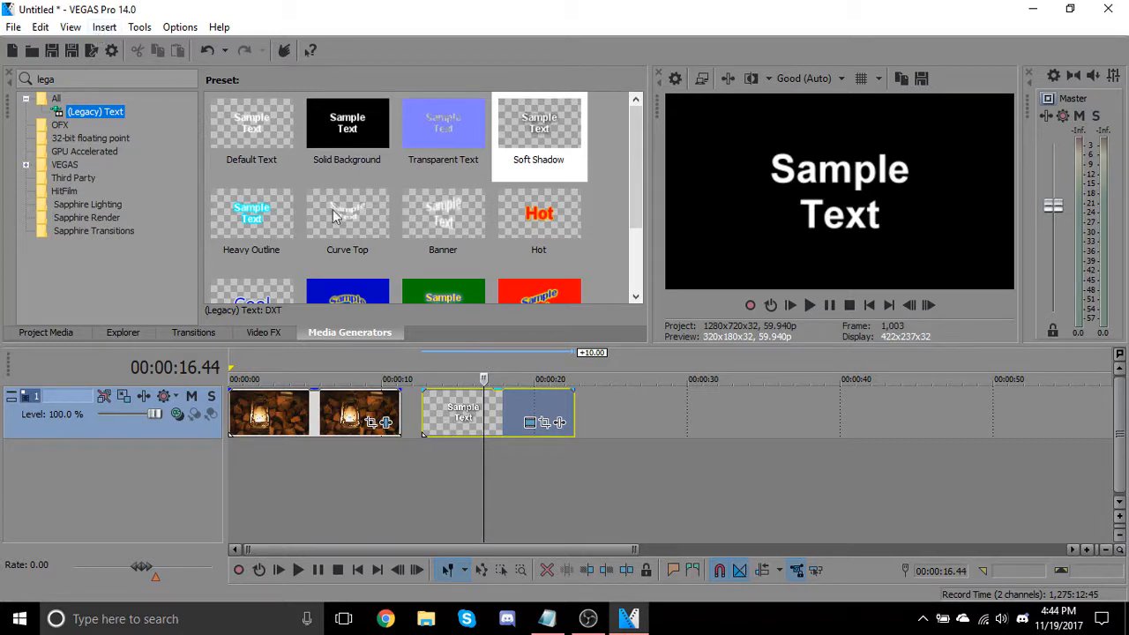
Step: Move the sample text event onto its own new track and place that track above the Lamp clip's track
left_click(468, 431)
left_click_drag(439, 495, 465, 497)
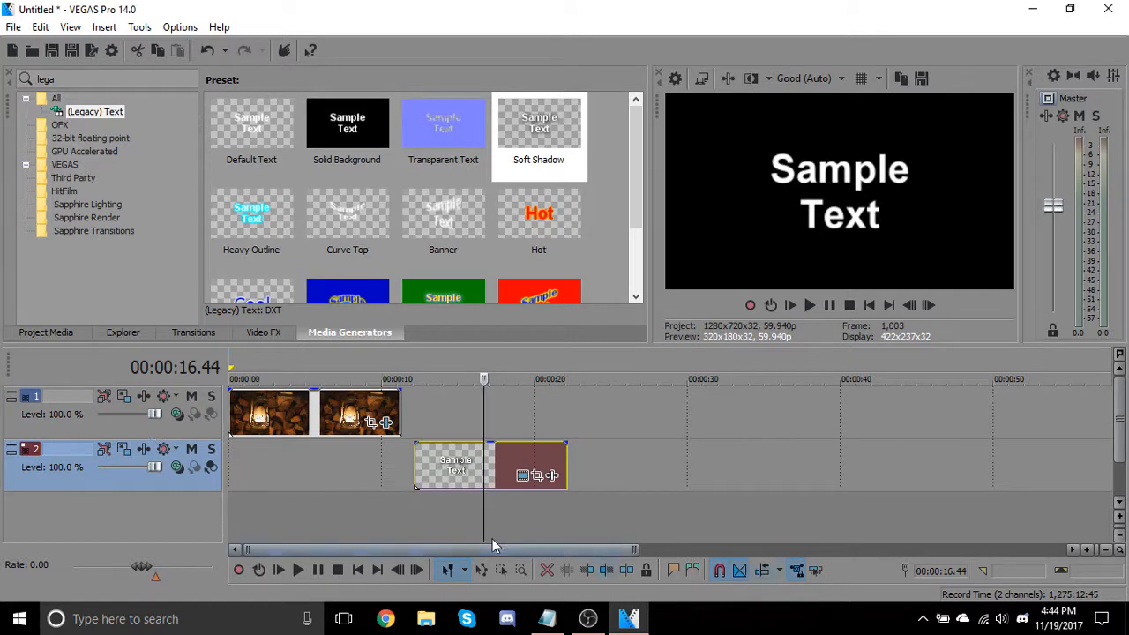
left_click_drag(194, 487, 189, 413)
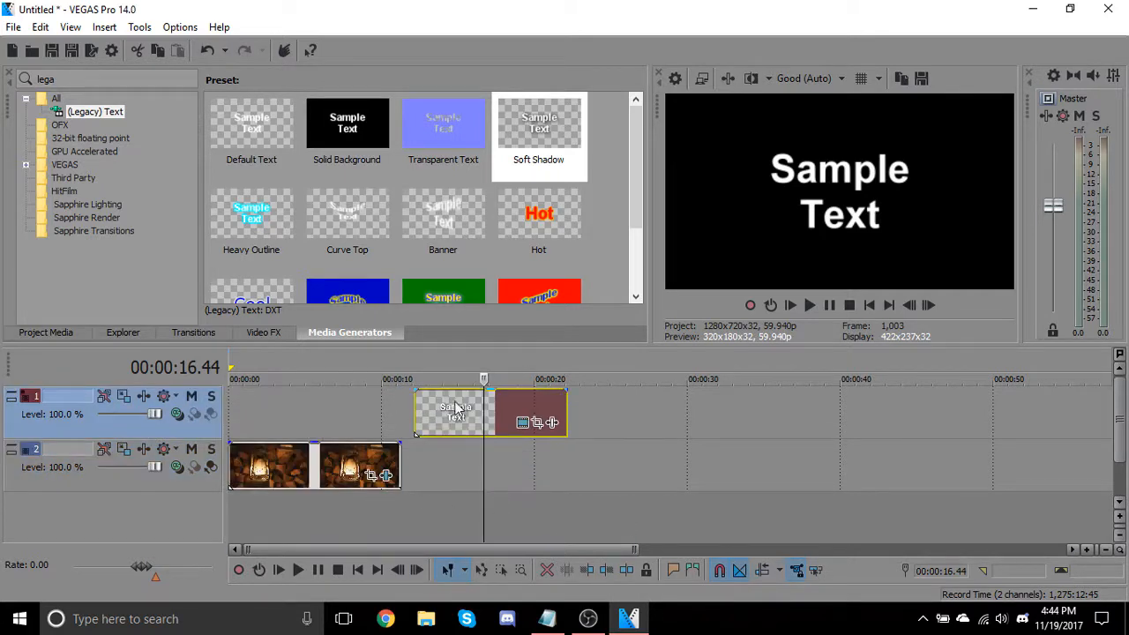
Step: Slide the text event to the start of the timeline and extend its end to match the Lamp clip's end
left_click_drag(456, 411, 272, 416)
left_click(320, 436)
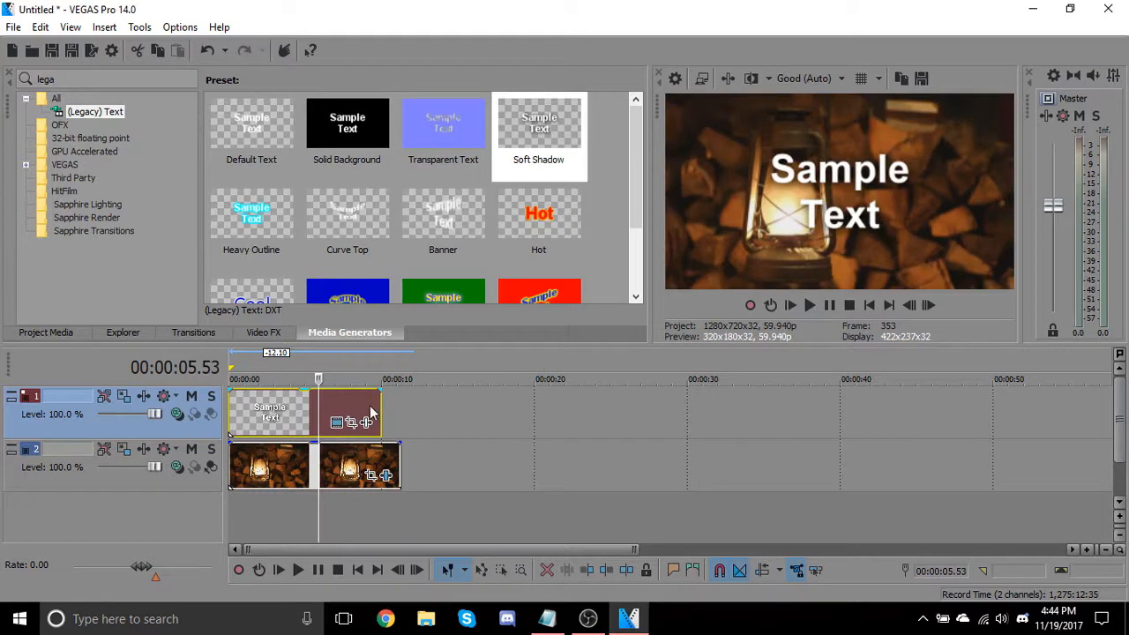
left_click_drag(380, 412, 401, 412)
left_click(333, 468)
left_click(266, 407)
left_click(264, 468)
left_click(268, 470)
left_click(304, 466)
left_click(321, 463)
left_click(319, 462)
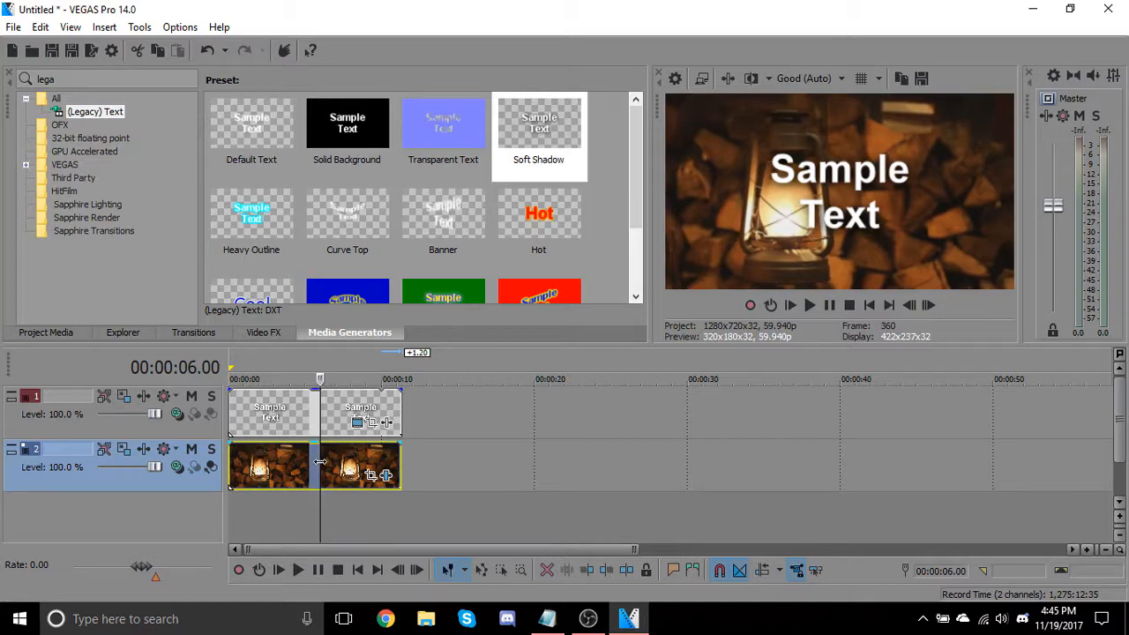
left_click(336, 463)
left_click(248, 410)
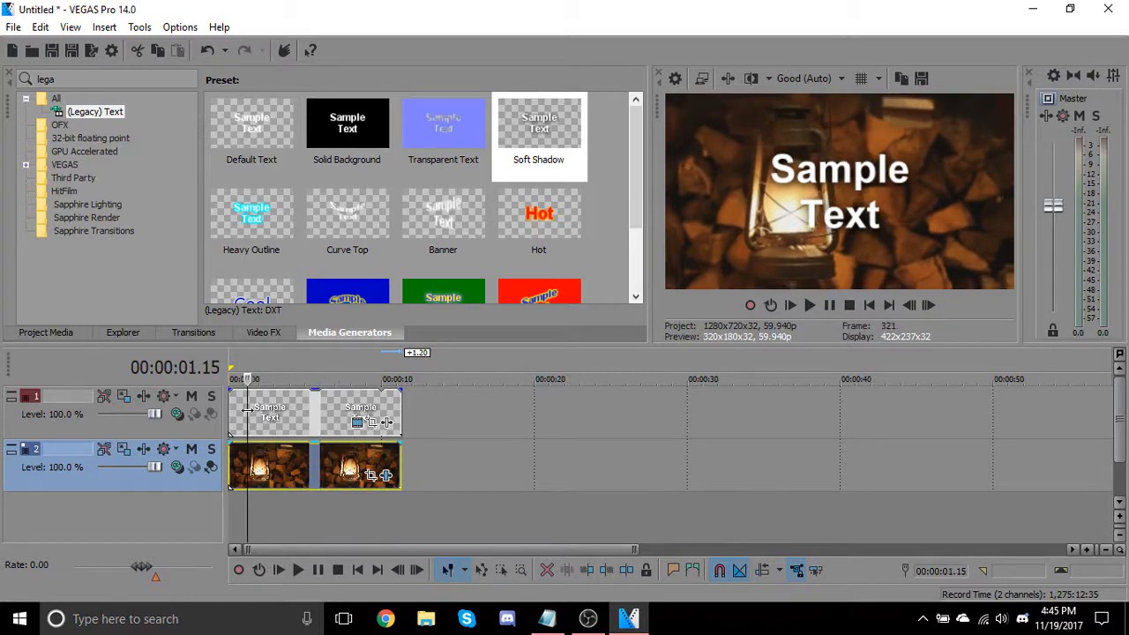
left_click(241, 410)
left_click(267, 410)
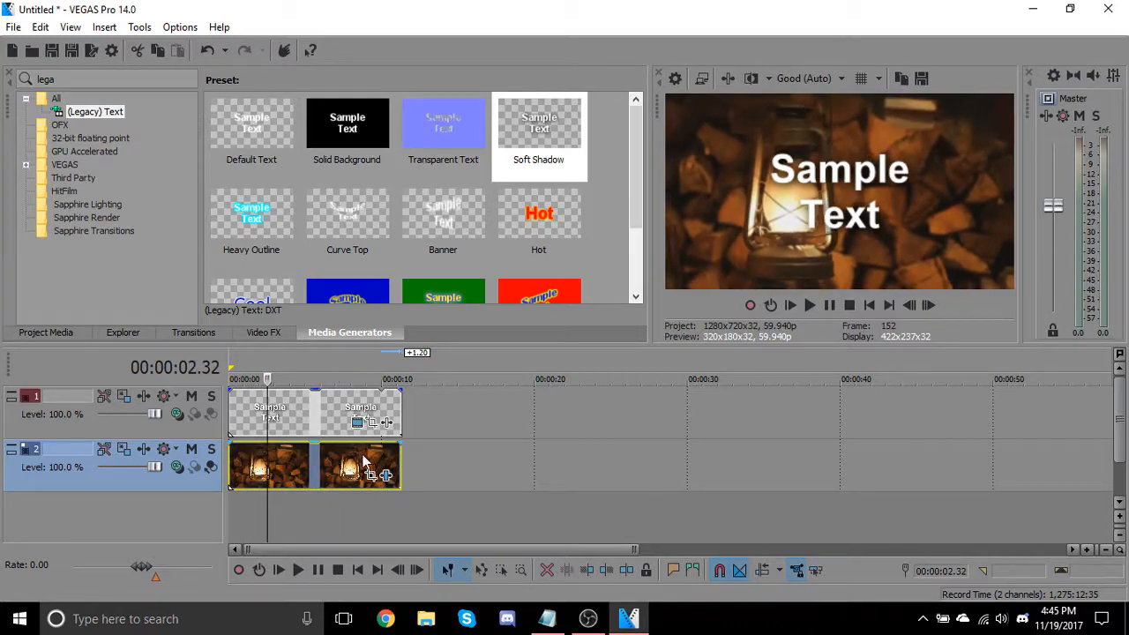
left_click(286, 469)
left_click(300, 468)
left_click(317, 469)
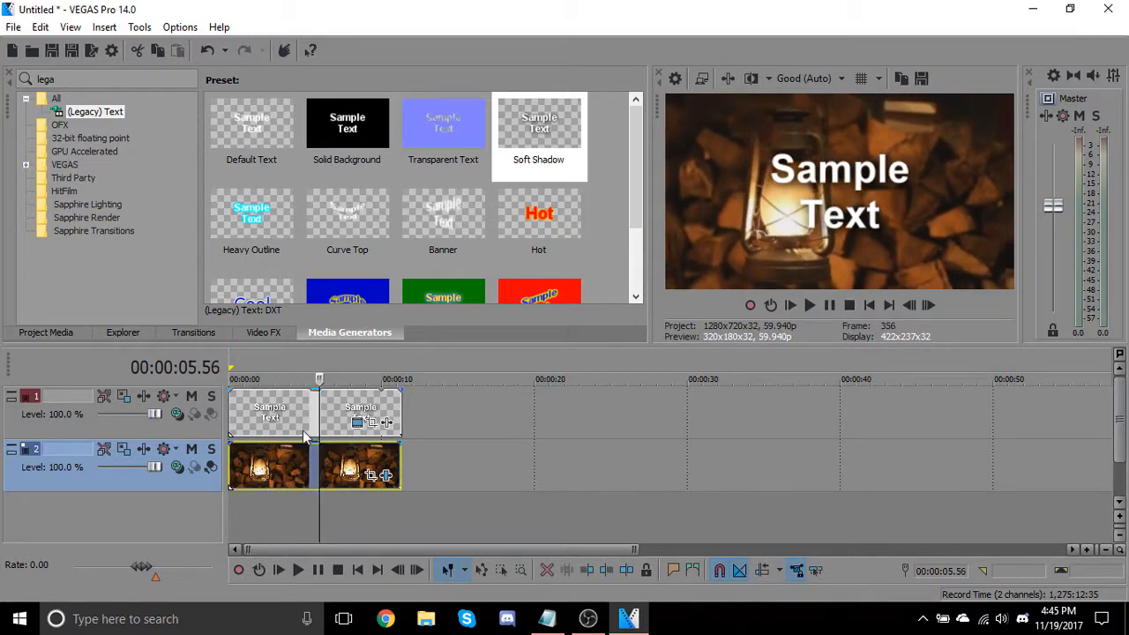
Step: Replace the text event's sample text with "Ghoul" and close the generator settings
left_click(300, 432)
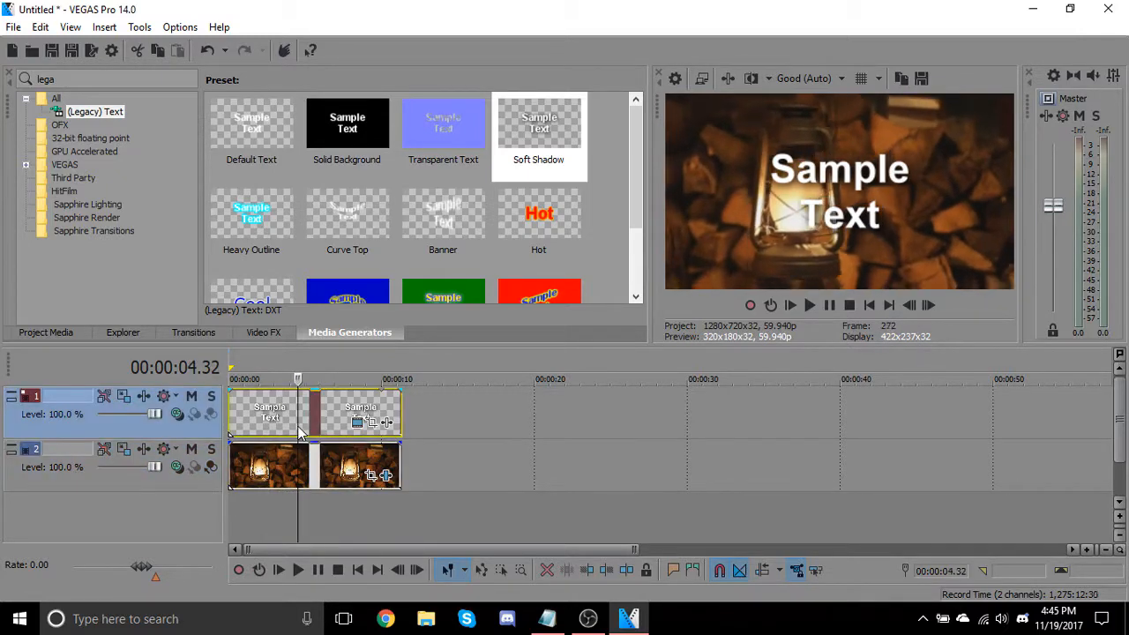
left_click(358, 425)
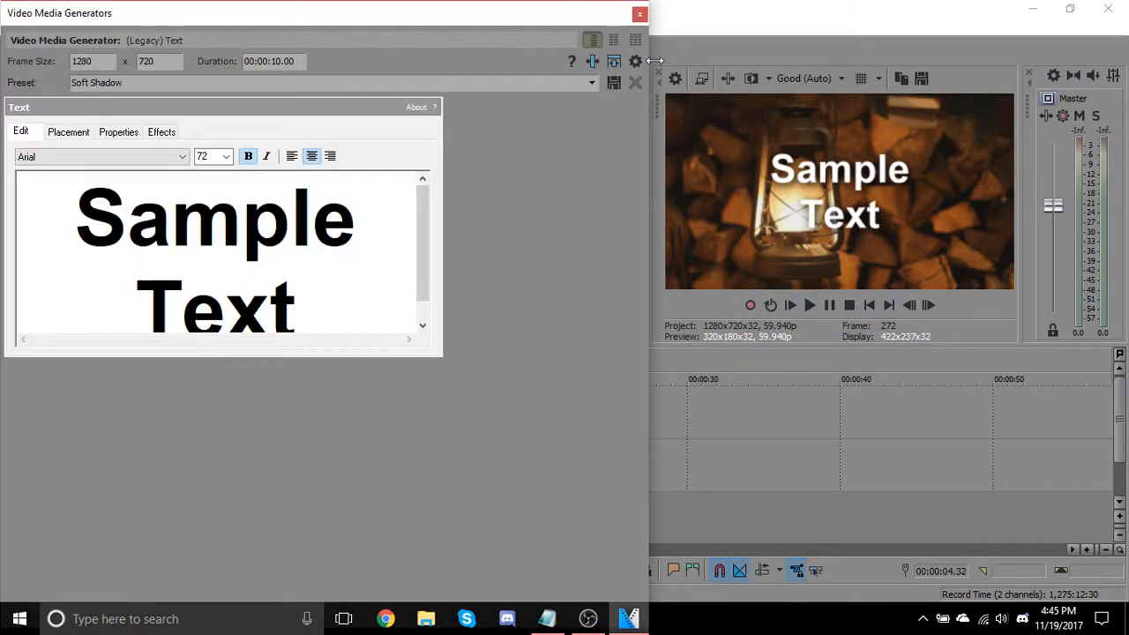
left_click_drag(323, 305, 54, 159)
type("Ghi")
key("BackSpace")
type("oul")
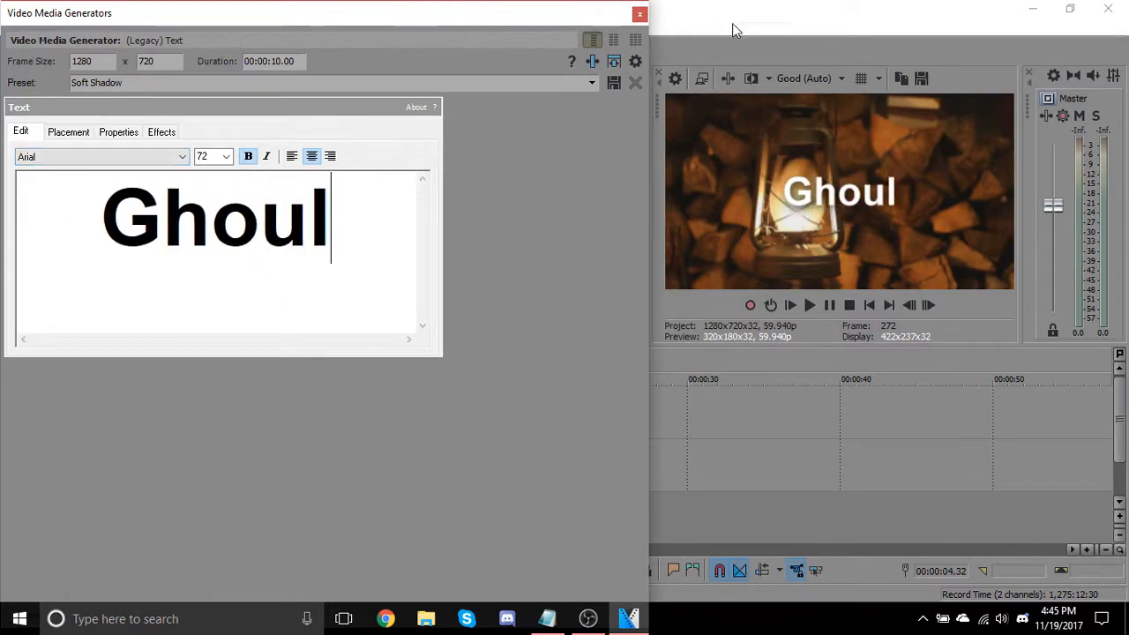
left_click(641, 16)
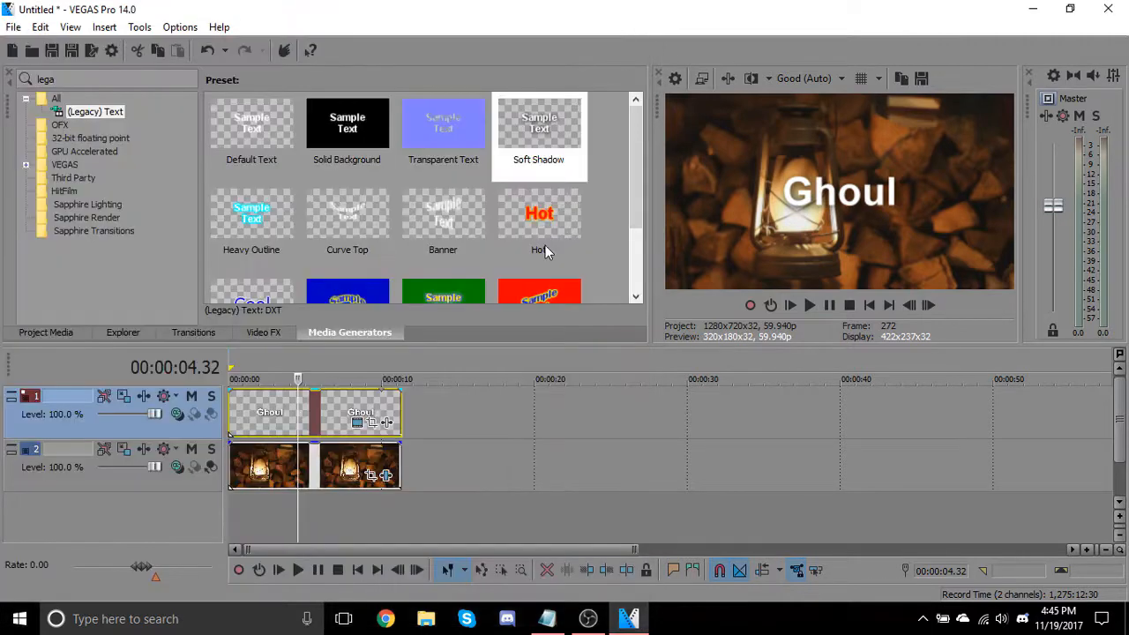
Step: Apply the default S_Shake effect to the Ghoul text event with amplitude 0.204 and frequency 1.32
left_click(263, 332)
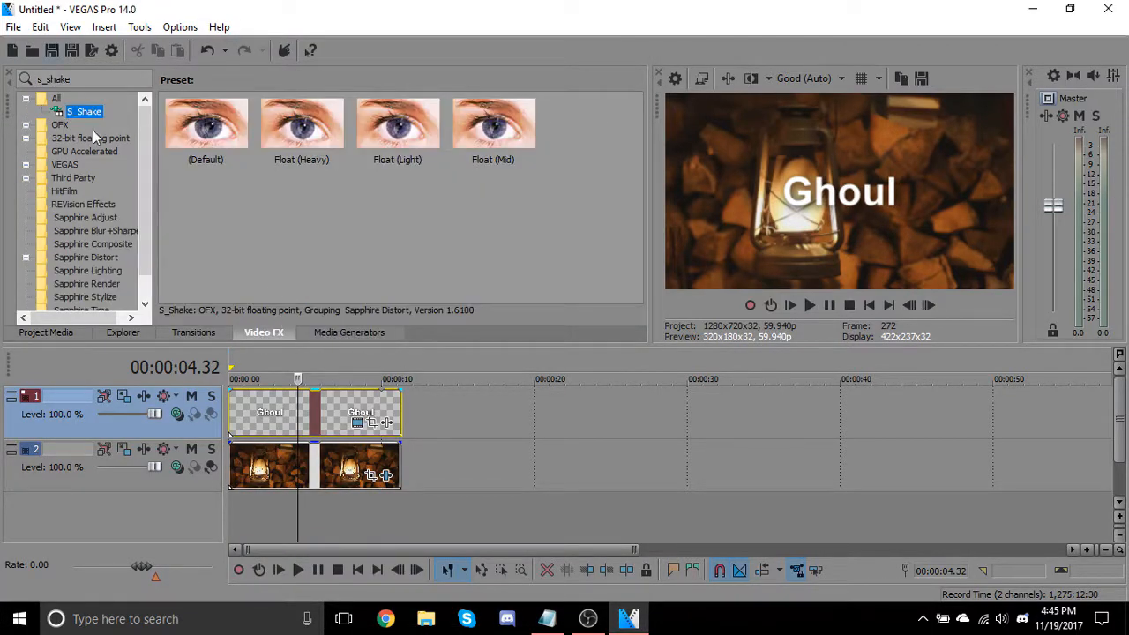
left_click_drag(204, 133, 298, 409)
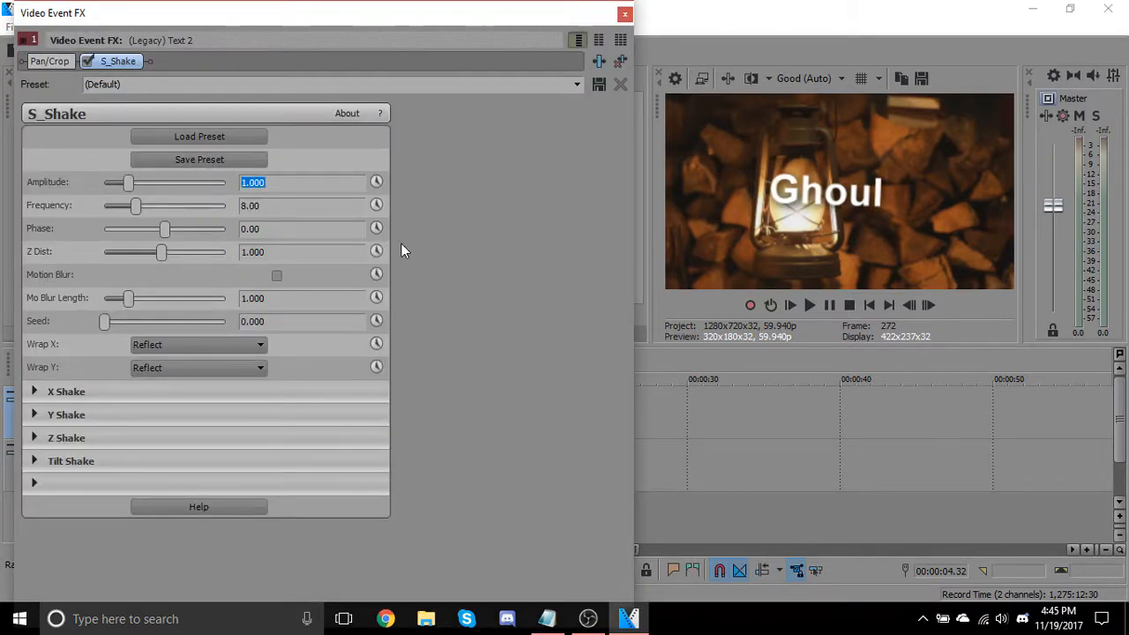
type("0.204")
key("Tab")
type("1")
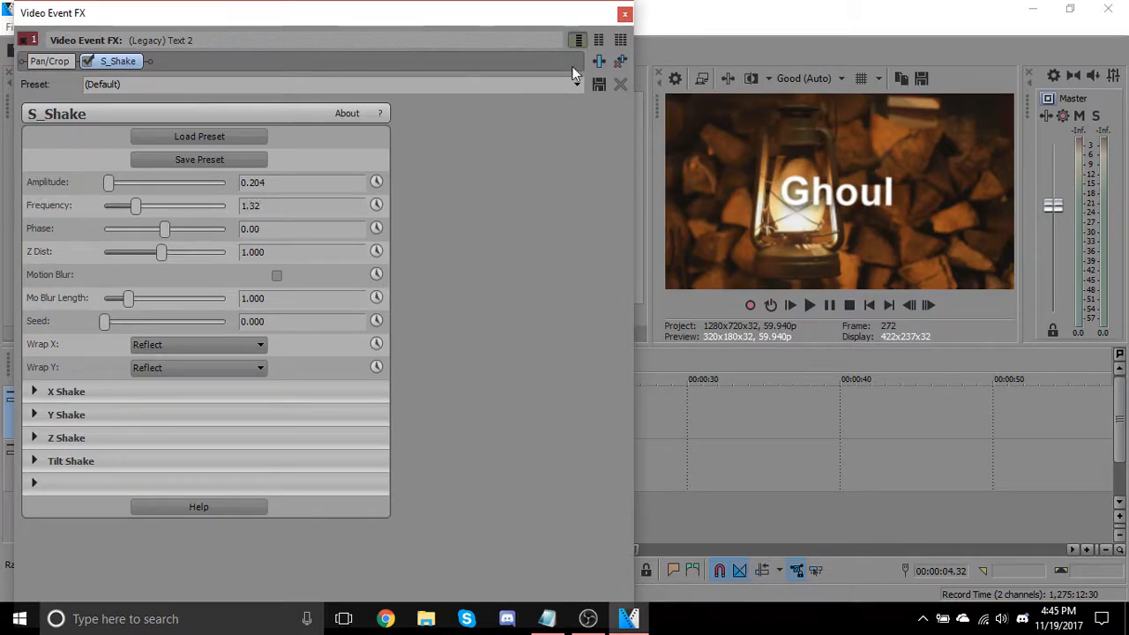
Step: Save the S_Shake settings as the preset "Float (Light)" and close the effect settings
left_click(549, 83)
type("Float (Light")
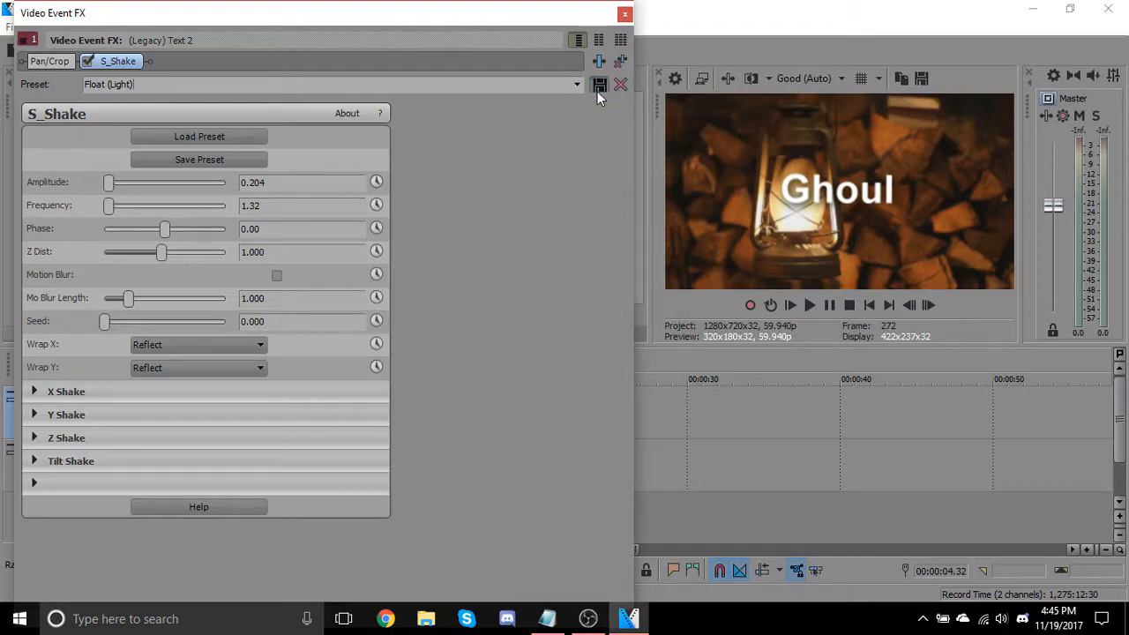
left_click(625, 14)
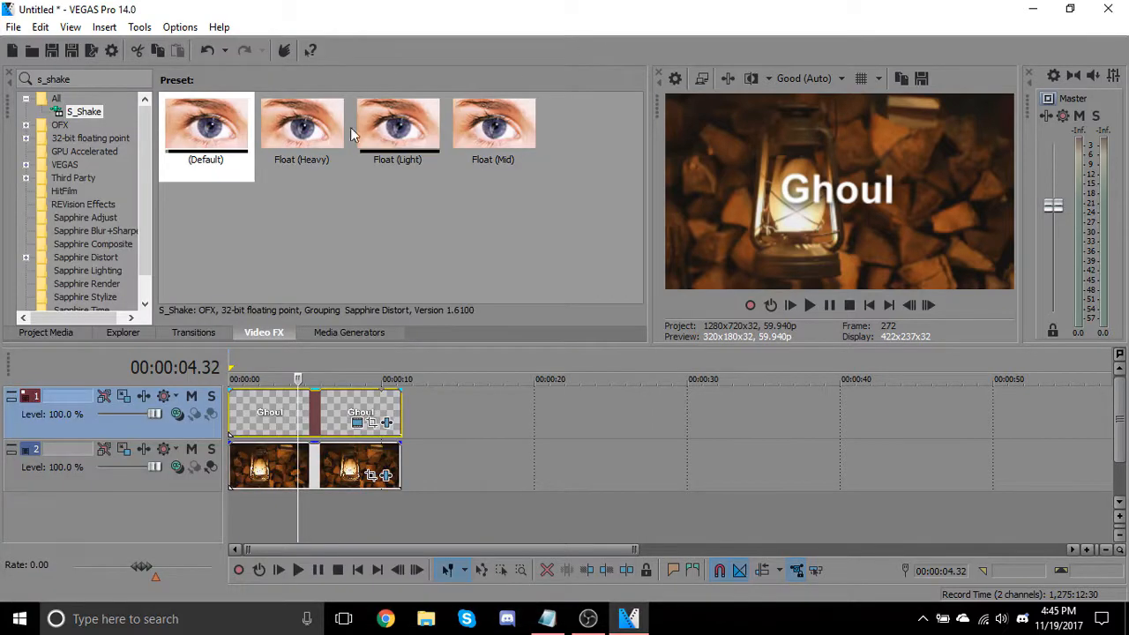
Step: Apply the S_Shake Float (Light) preset to the Ghoul text event and preview the project from the start
left_click_drag(404, 117, 290, 416)
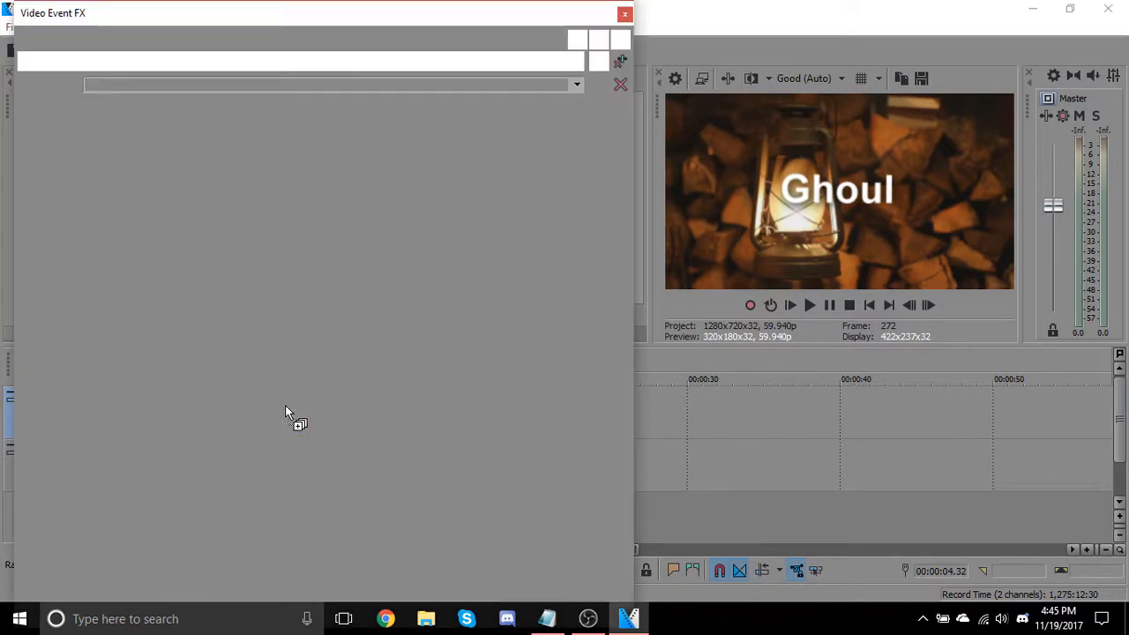
left_click(624, 13)
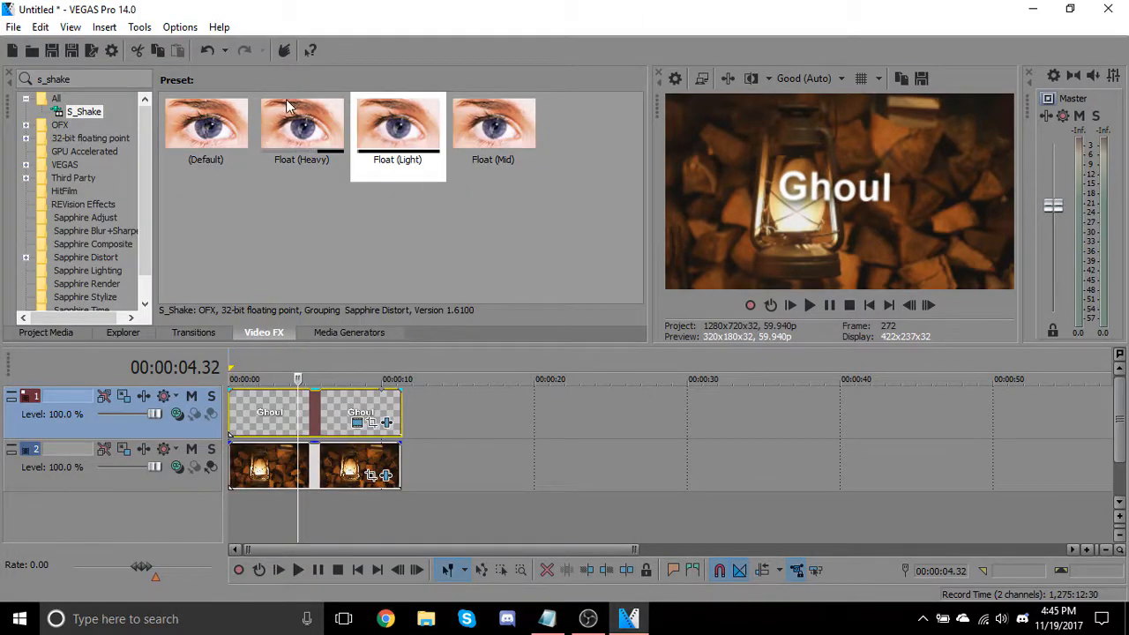
left_click(790, 305)
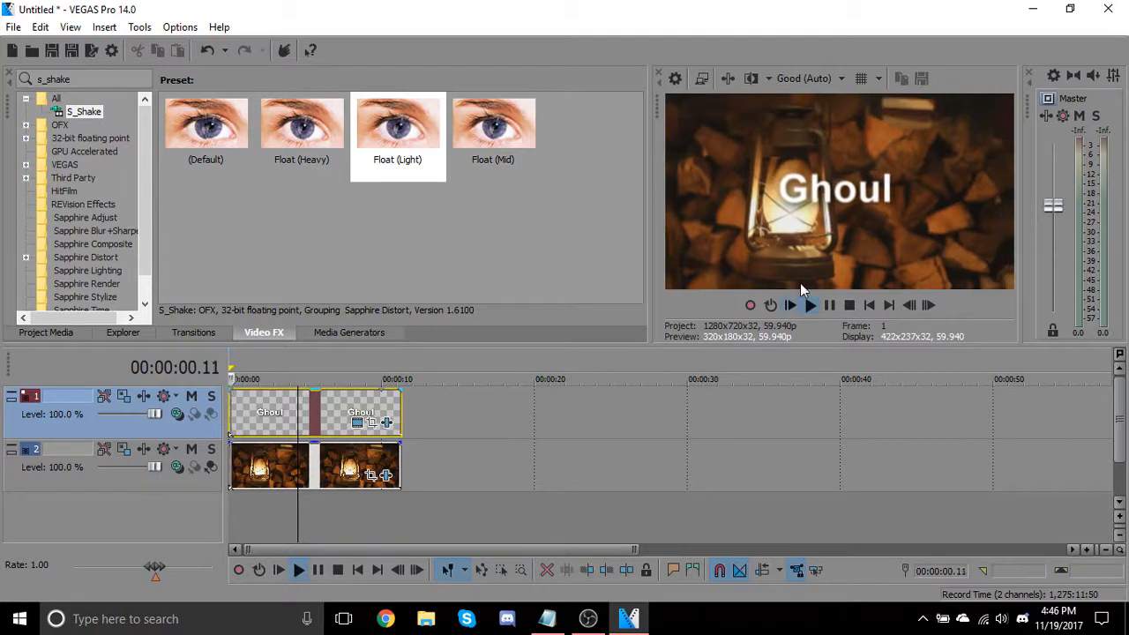